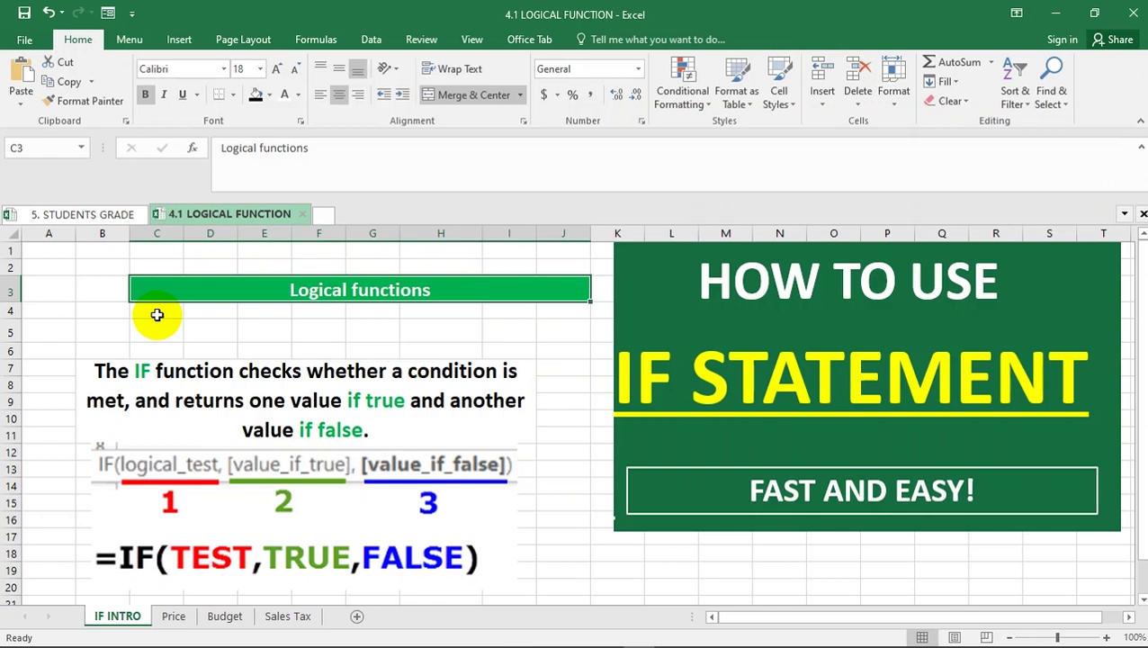
# - Open the Price worksheet
pyautogui.click(156, 314)
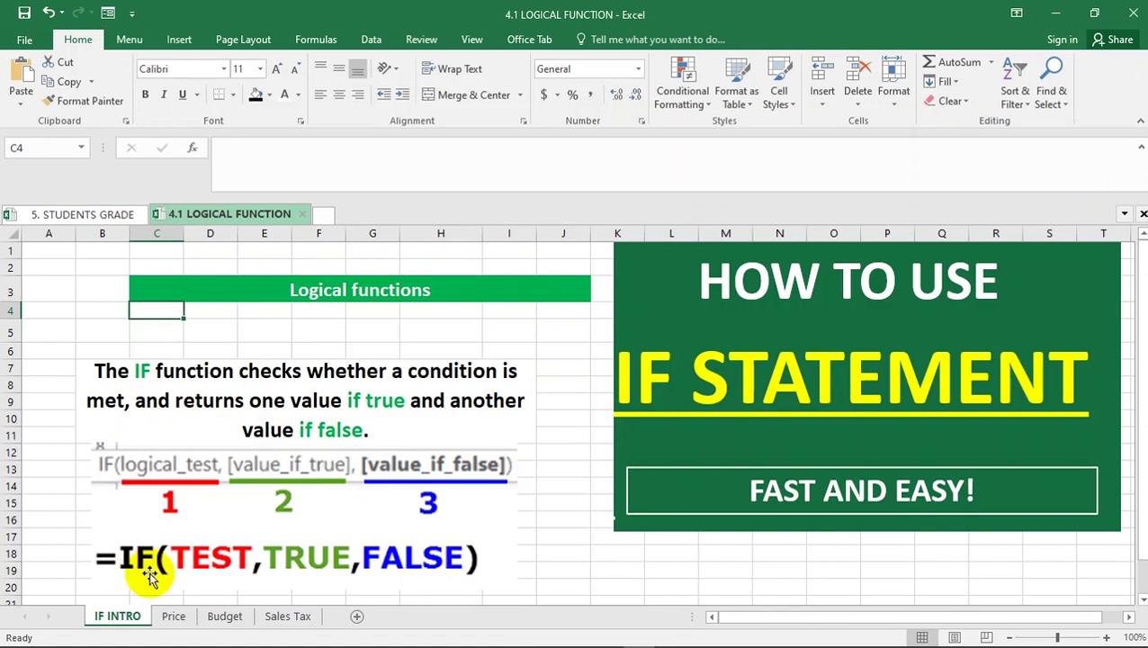
pyautogui.click(173, 616)
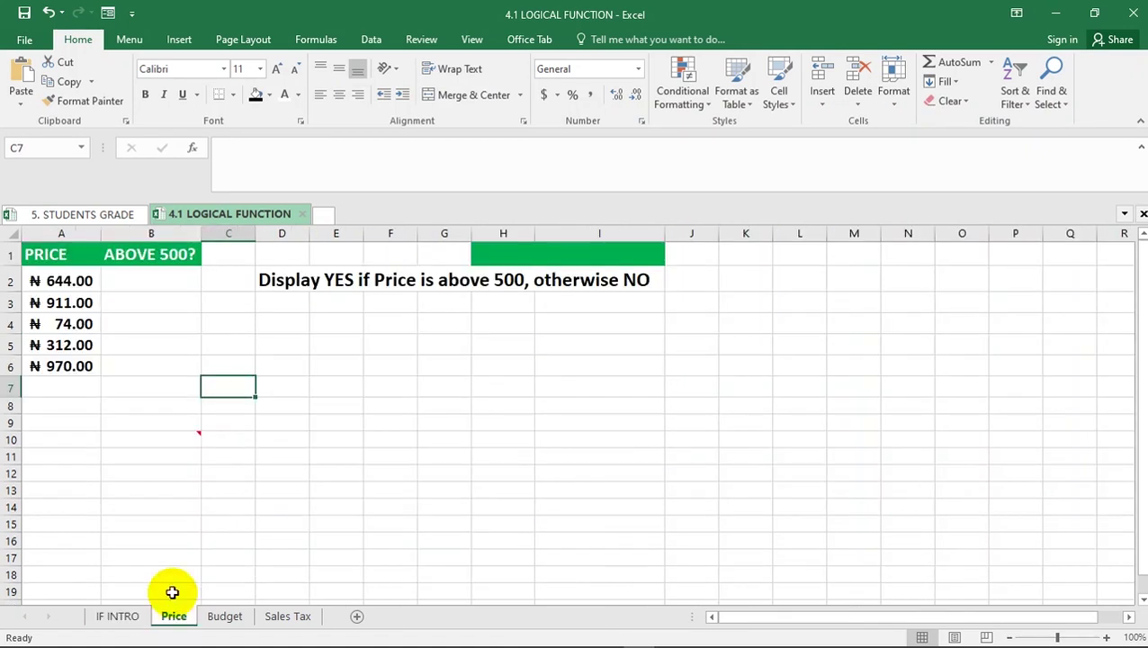
pyautogui.click(204, 460)
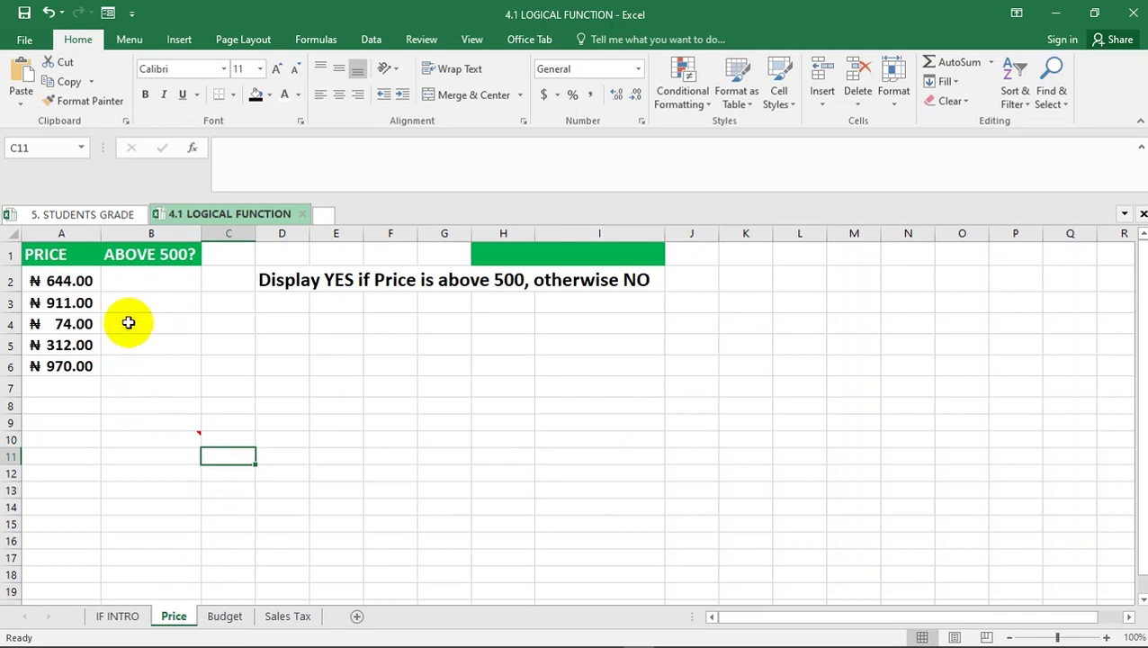
# - Enter an IF formula in B2 that returns "YES" when A2 is greater than 500 and "NO" otherwise
pyautogui.click(127, 282)
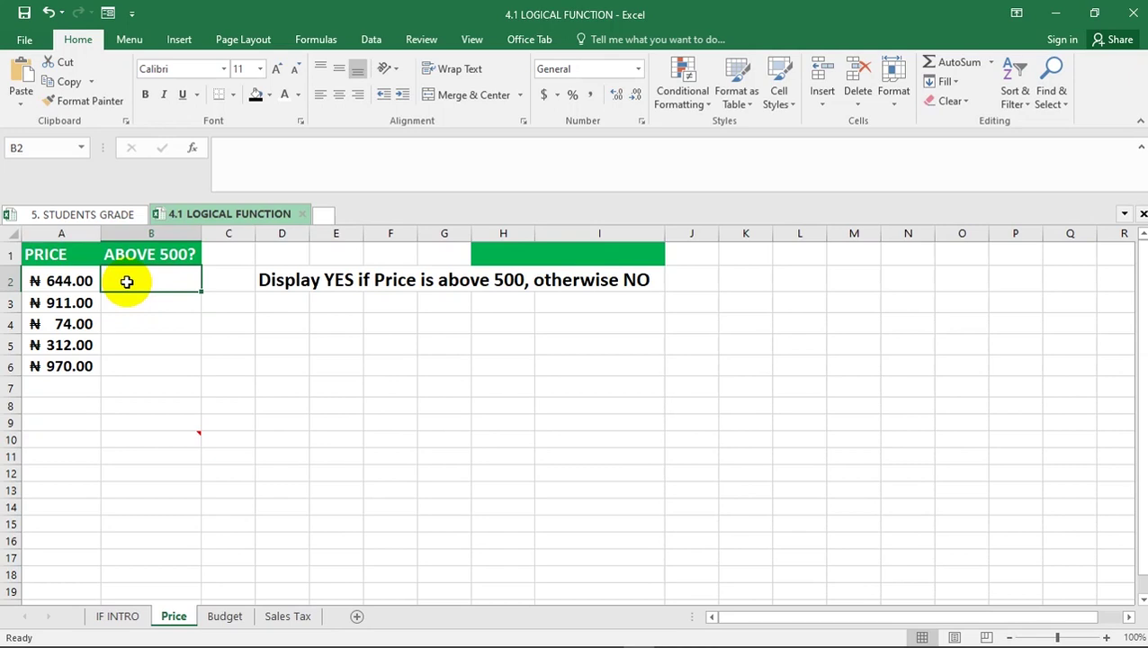
pyautogui.write('=if')
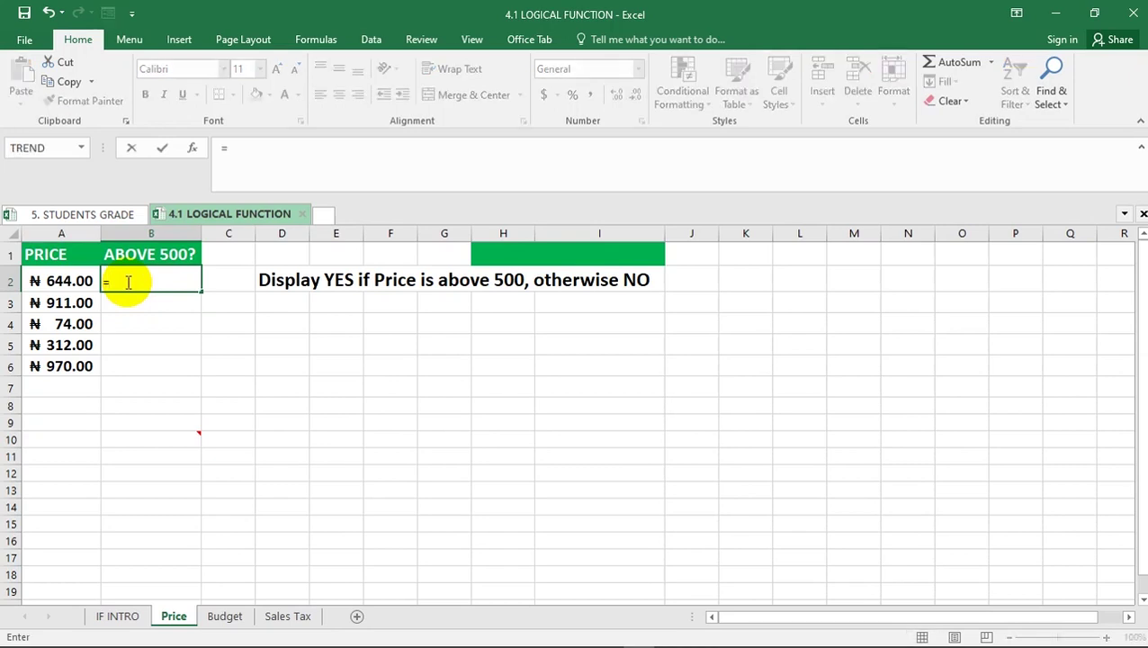
pyautogui.press('Tab')
pyautogui.click(90, 282)
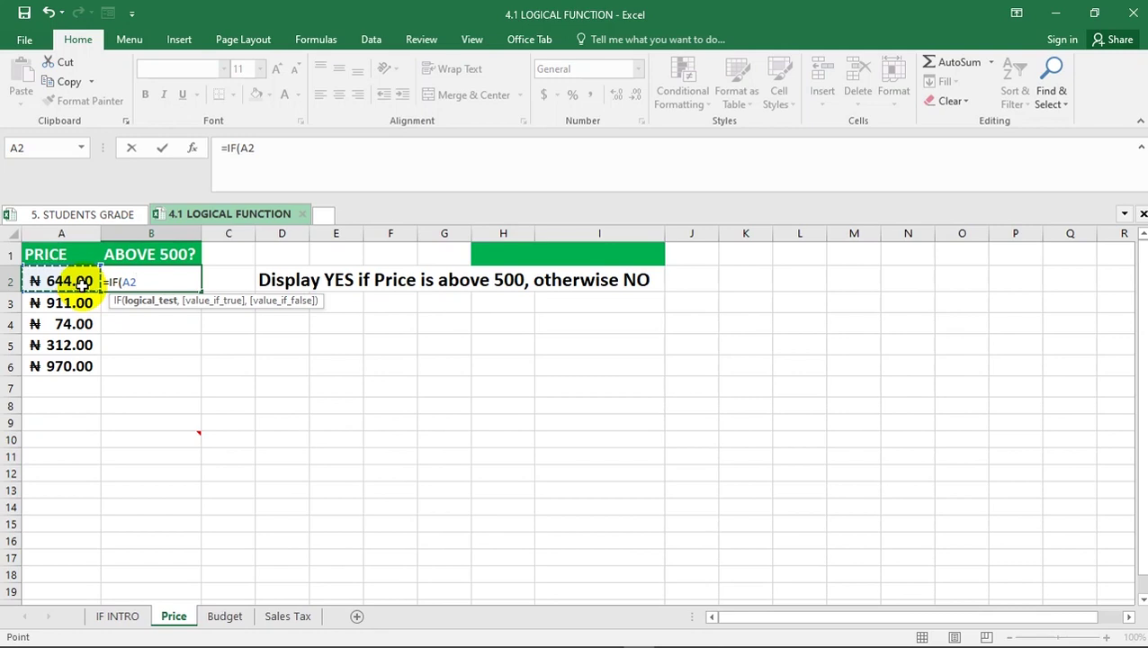
pyautogui.write('>500')
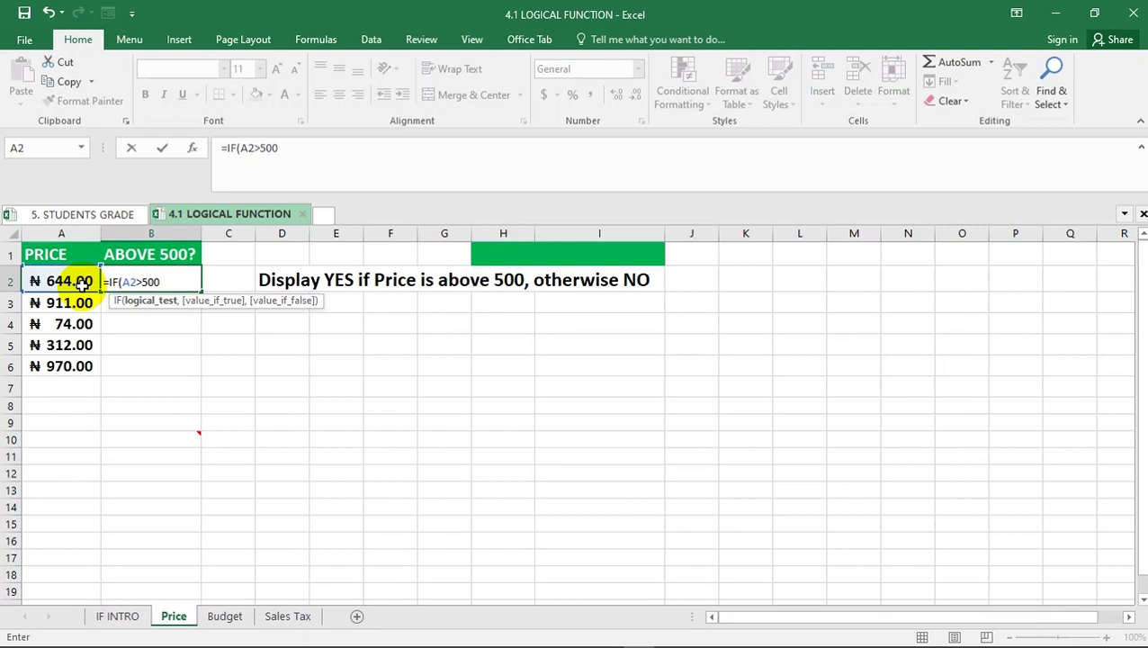
pyautogui.write(',')
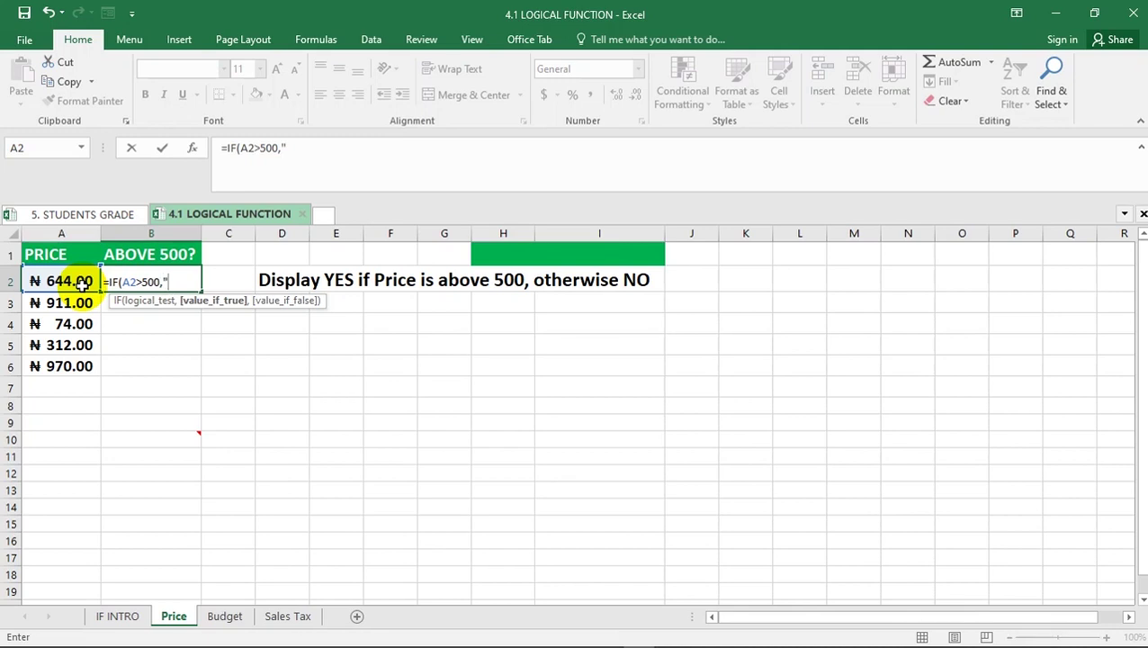
pyautogui.write('YES",')
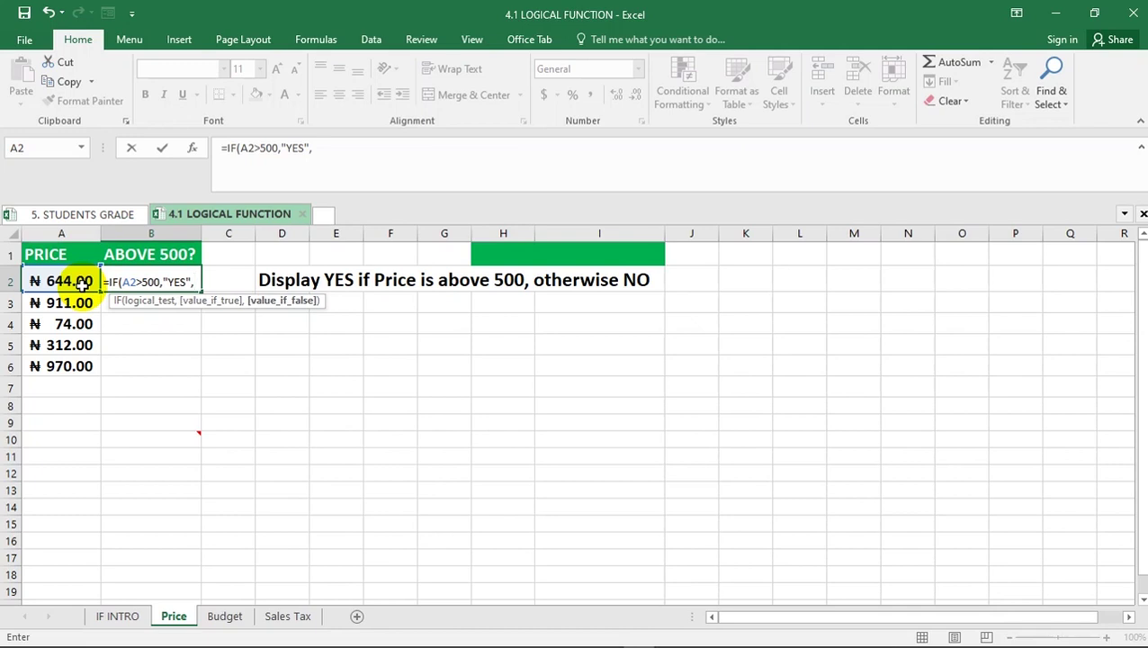
pyautogui.write('"NO"')
pyautogui.write(')')
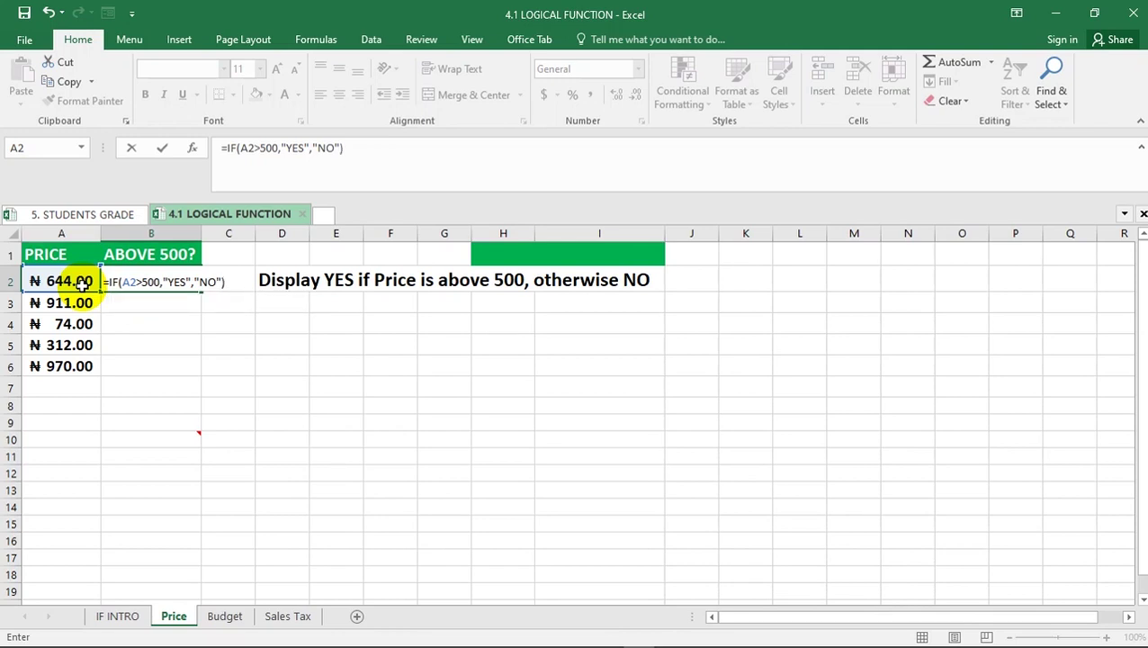
pyautogui.press('Return')
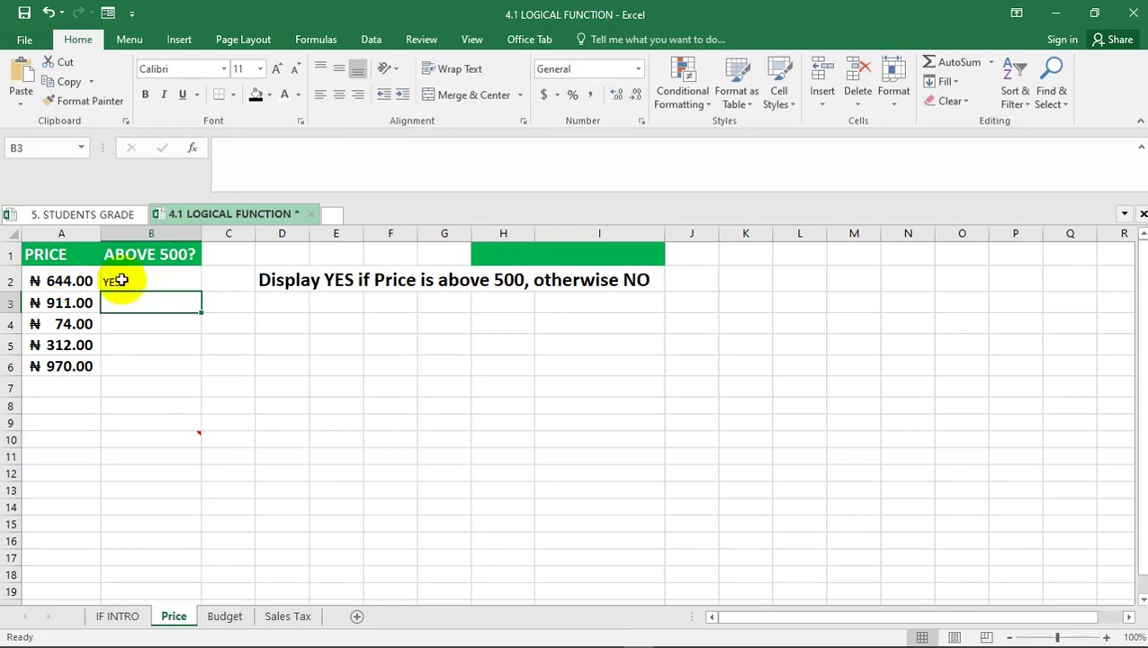
# - Copy the formatting of price cell A2 onto the ABOVE 500? cells B2:B6
pyautogui.click(54, 274)
pyautogui.click(80, 100)
pyautogui.moveTo(148, 282); pyautogui.dragTo(134, 377)
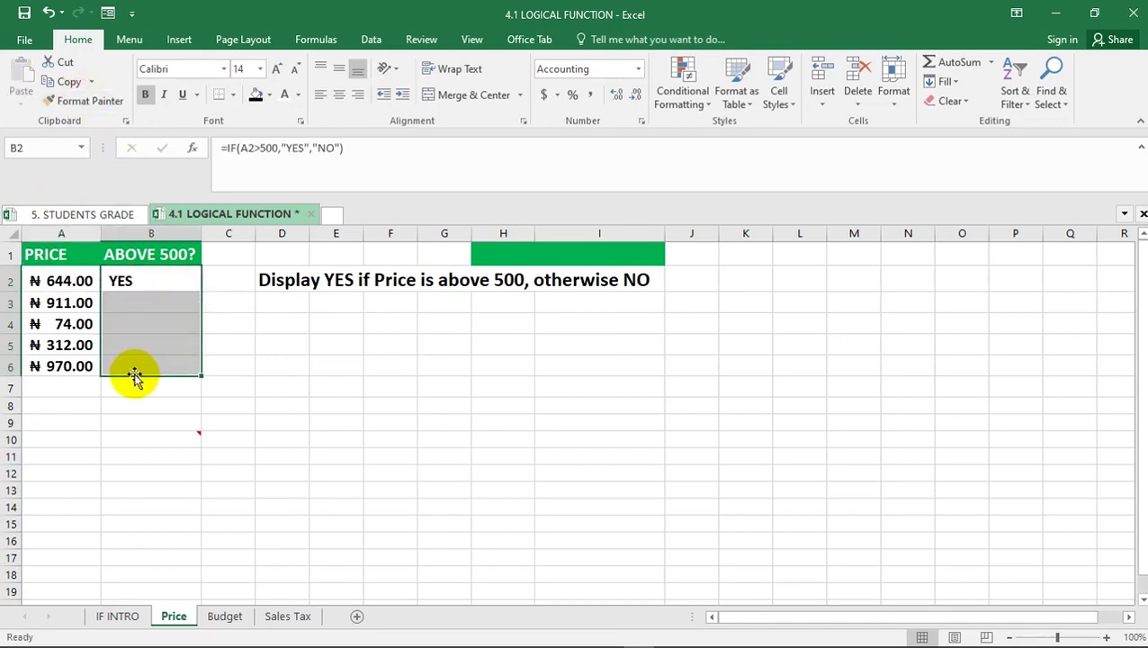
pyautogui.click(149, 341)
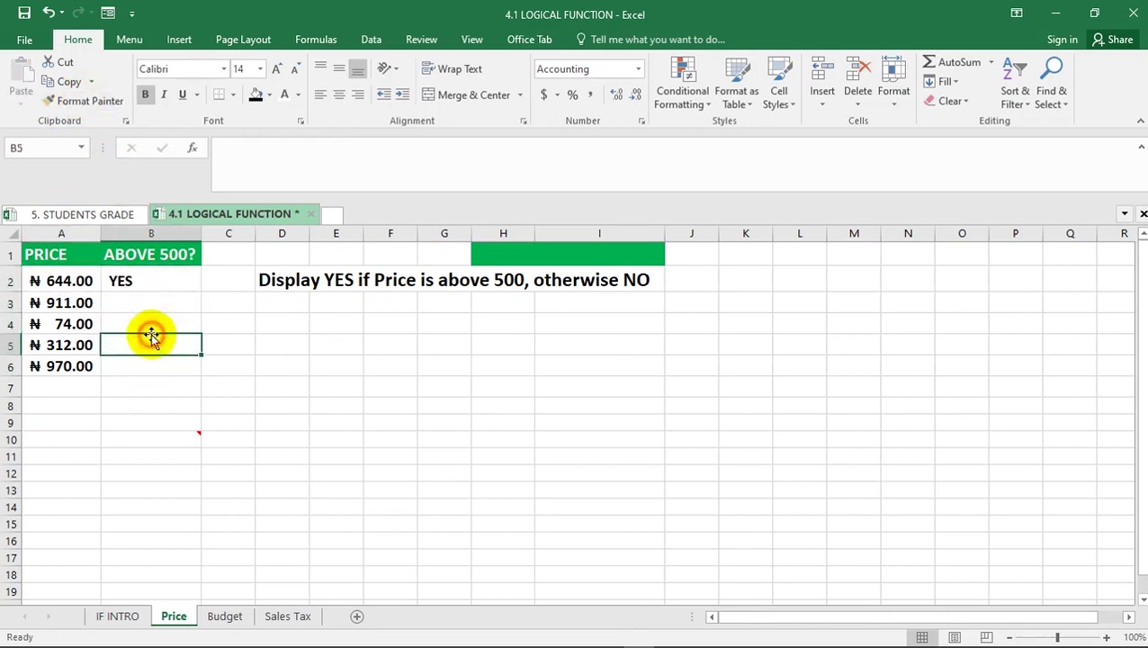
pyautogui.click(158, 281)
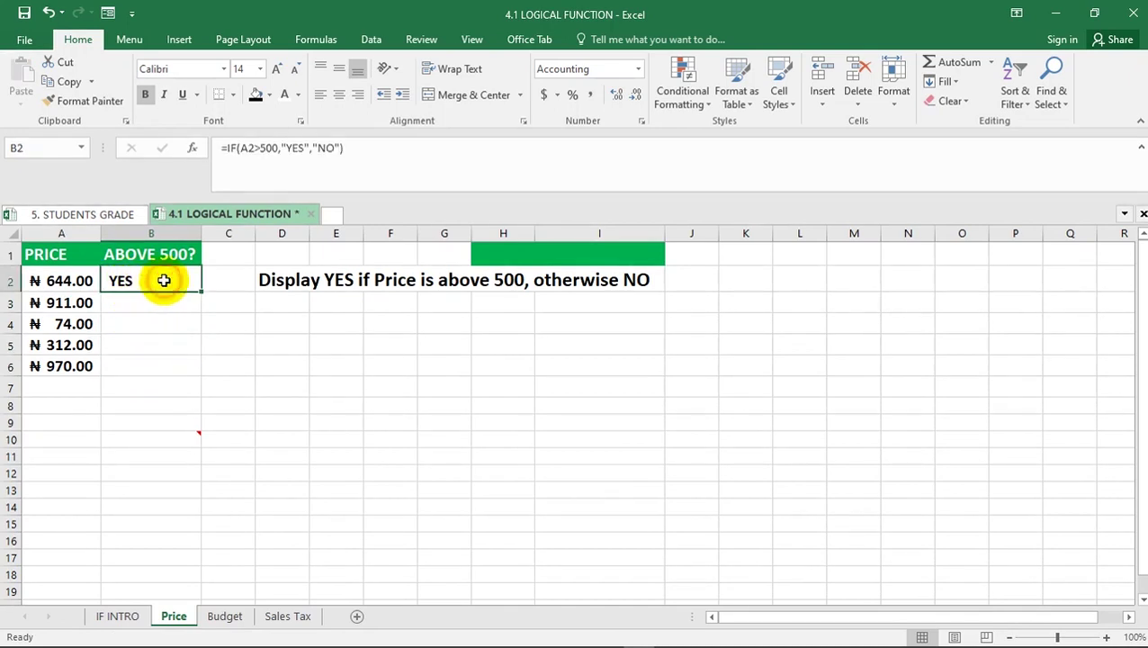
# - Set the price in A2 to 488
pyautogui.click(58, 282)
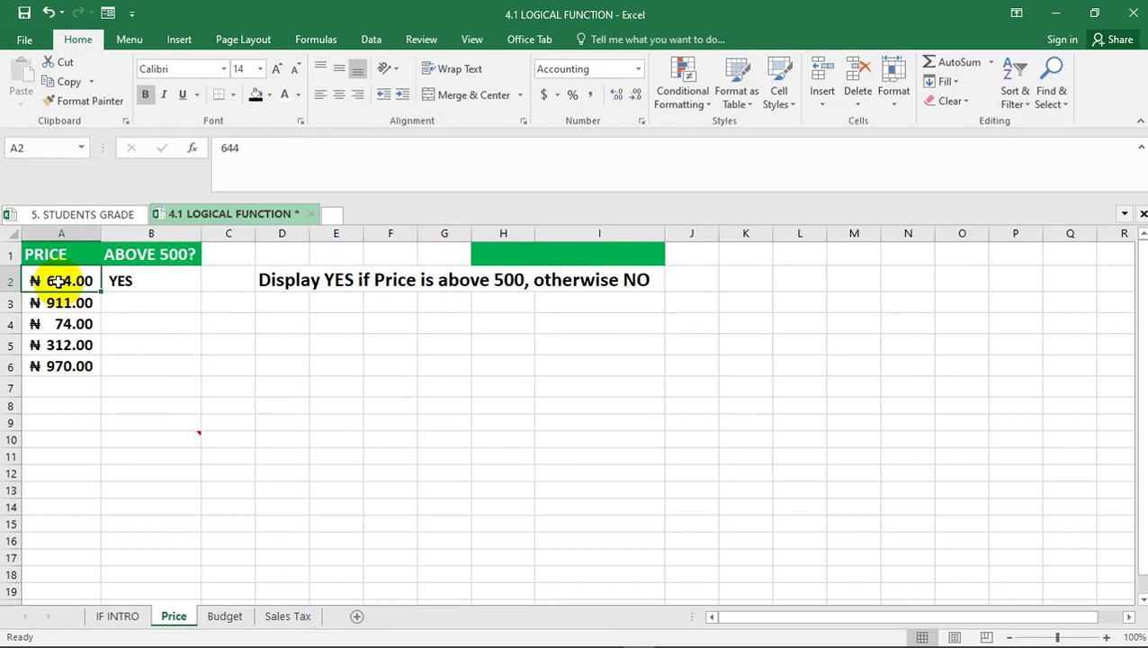
pyautogui.click(256, 146)
pyautogui.moveTo(256, 147); pyautogui.dragTo(191, 140)
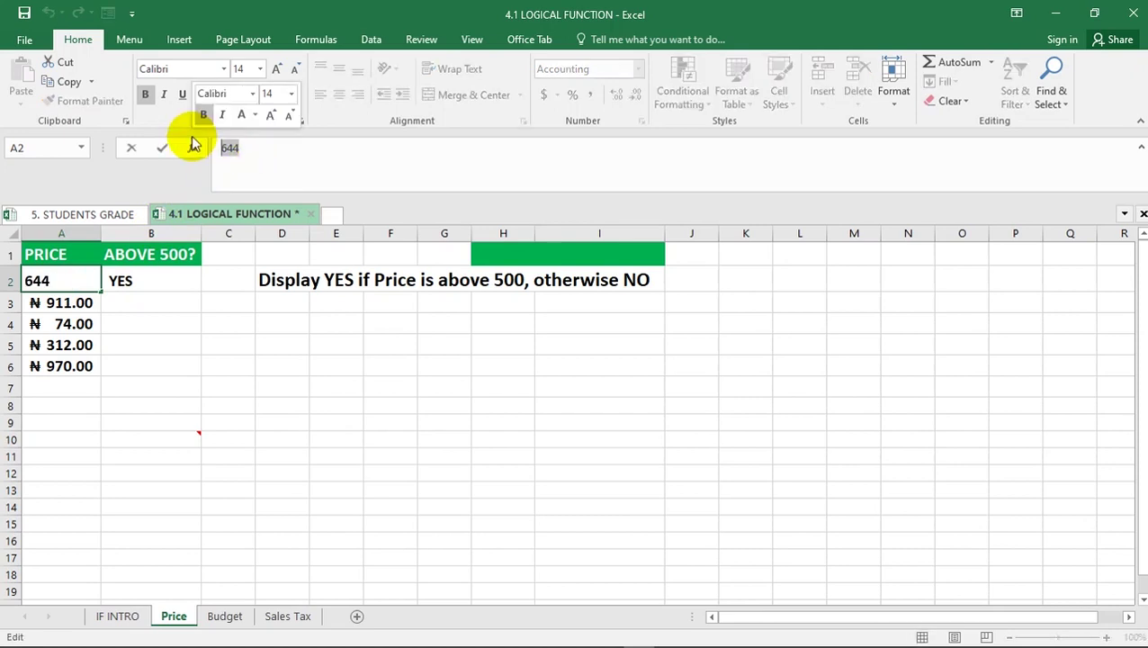
pyautogui.write('488')
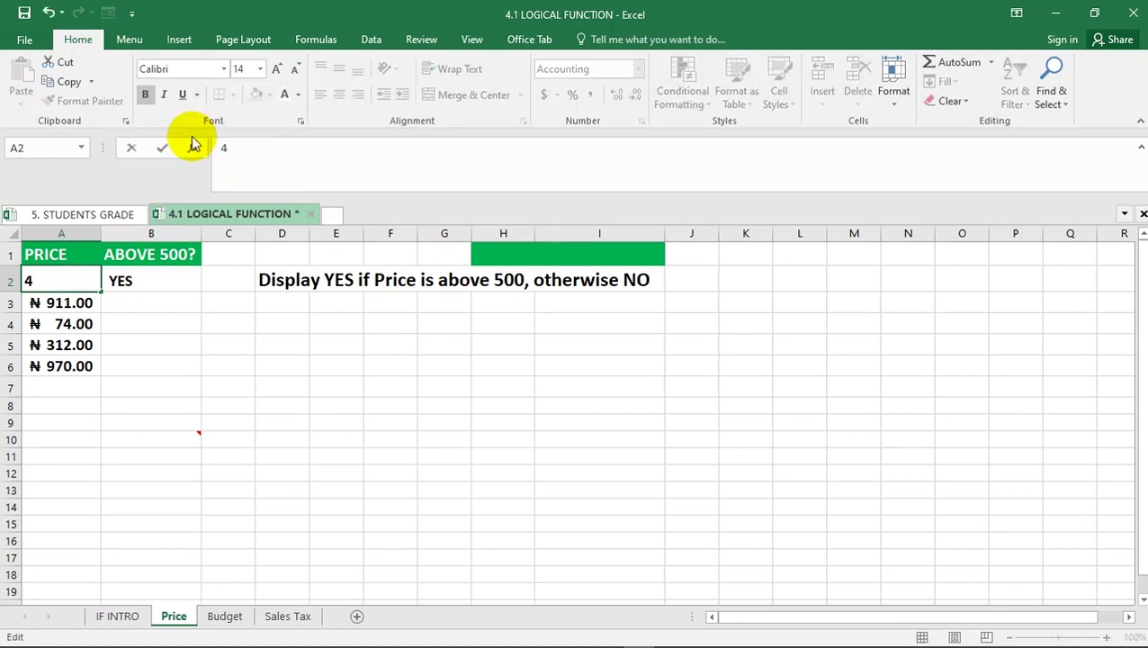
pyautogui.press('Return')
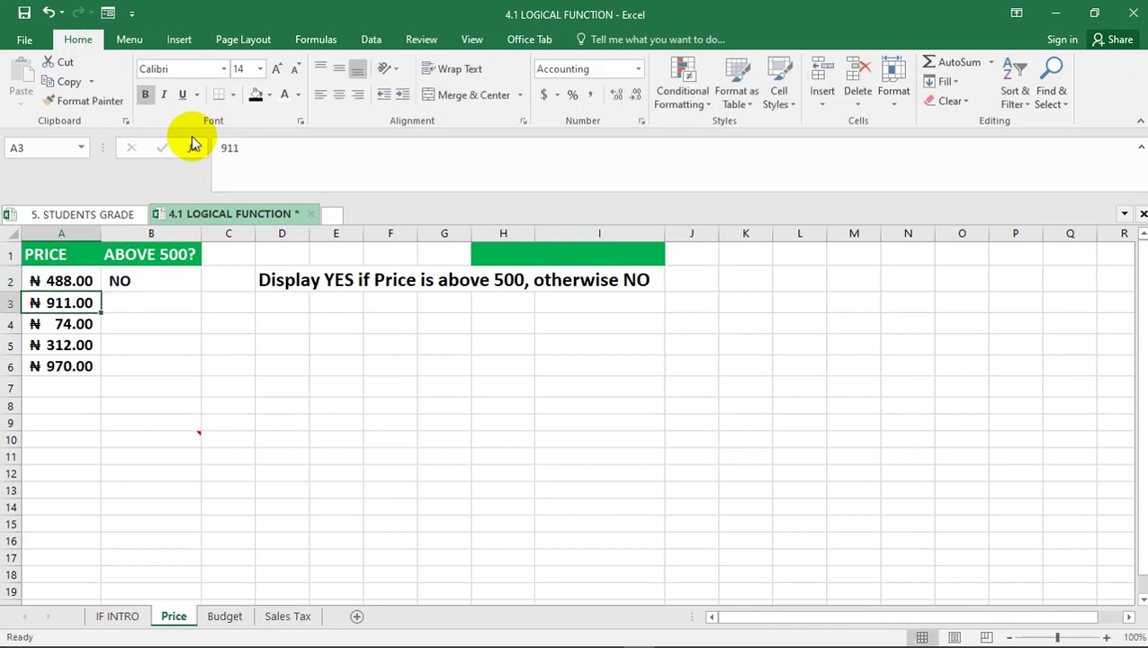
# - Fill the IF formula from B2 down to B6
pyautogui.click(121, 281)
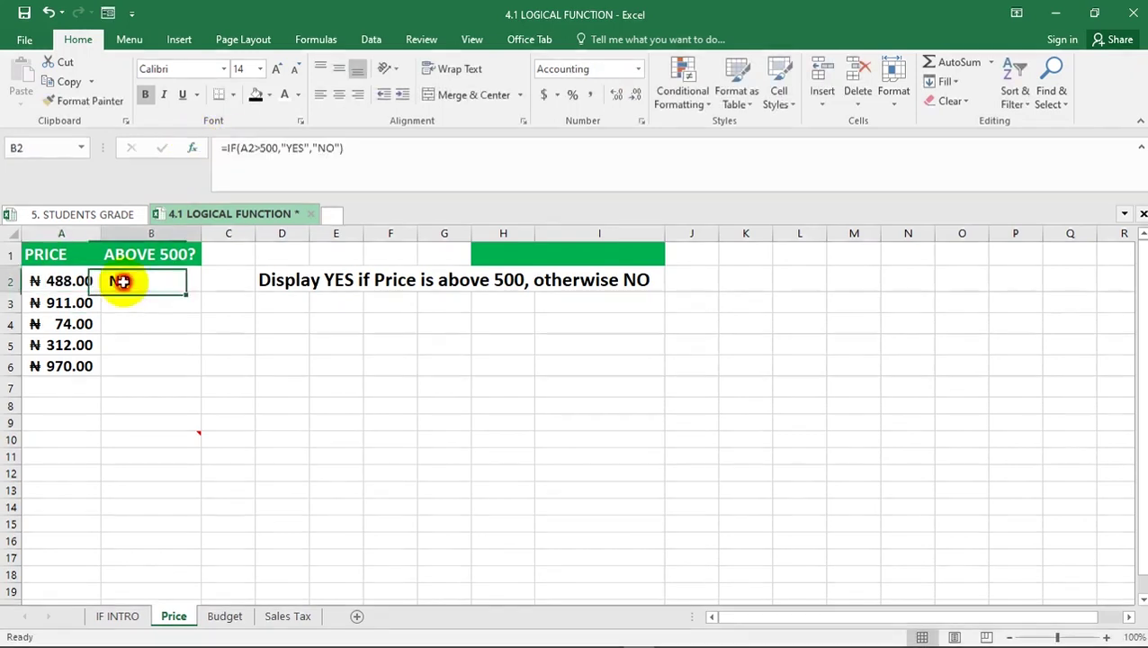
pyautogui.doubleClick(200, 292)
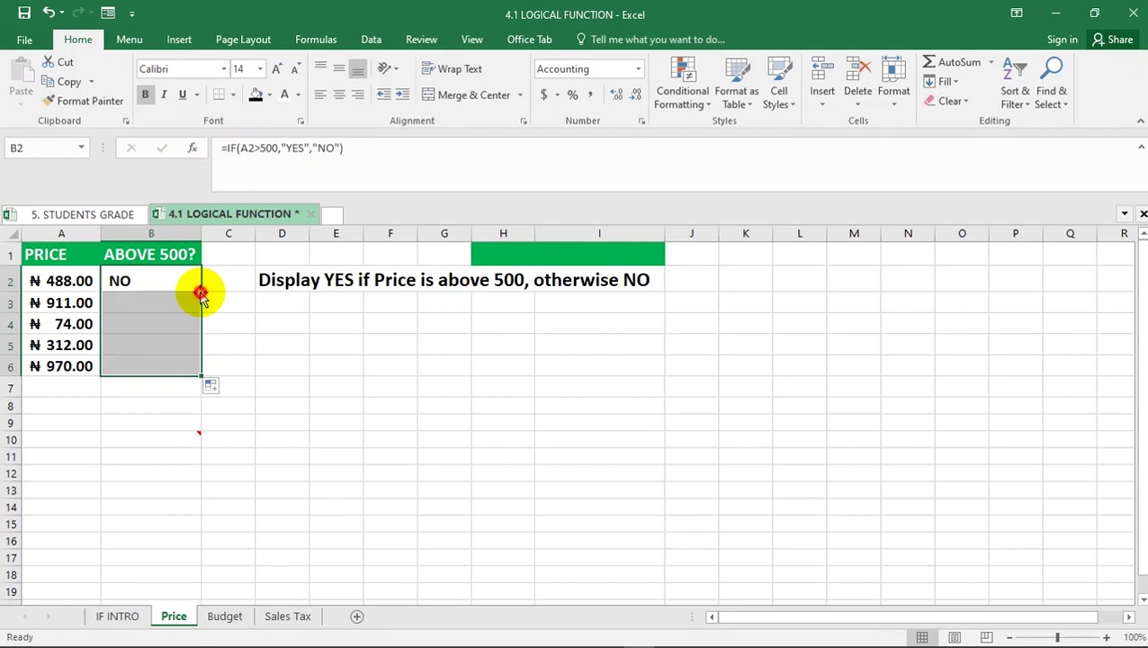
# - Check the filled formulas and results in B2:B6 against the prices
pyautogui.click(123, 306)
pyautogui.click(149, 323)
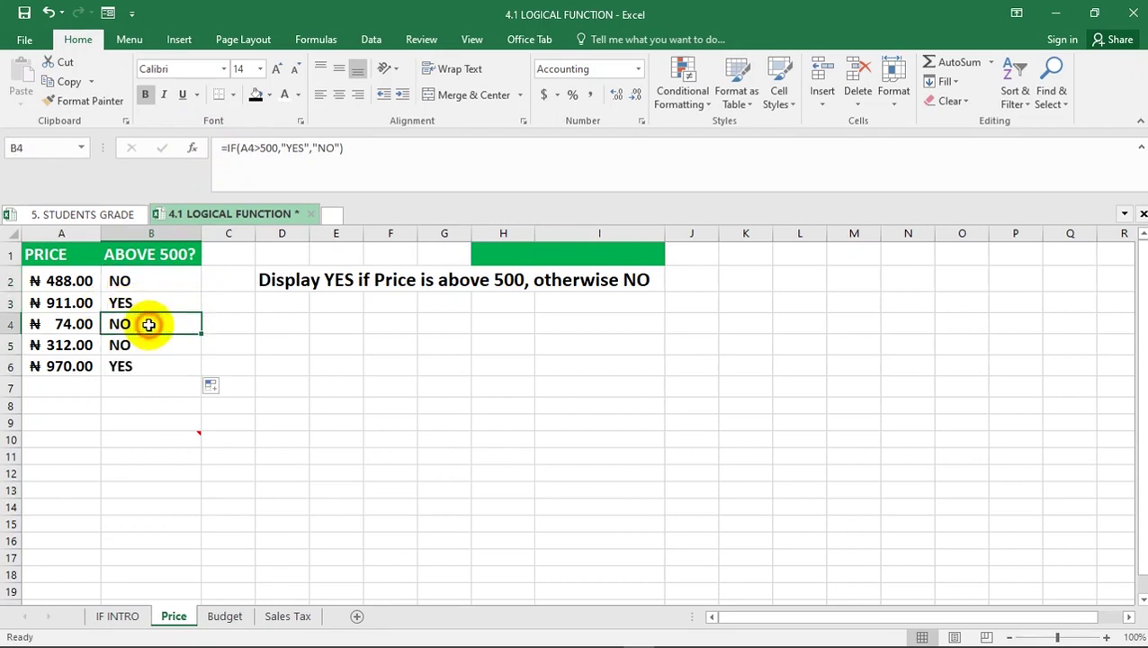
pyautogui.click(141, 343)
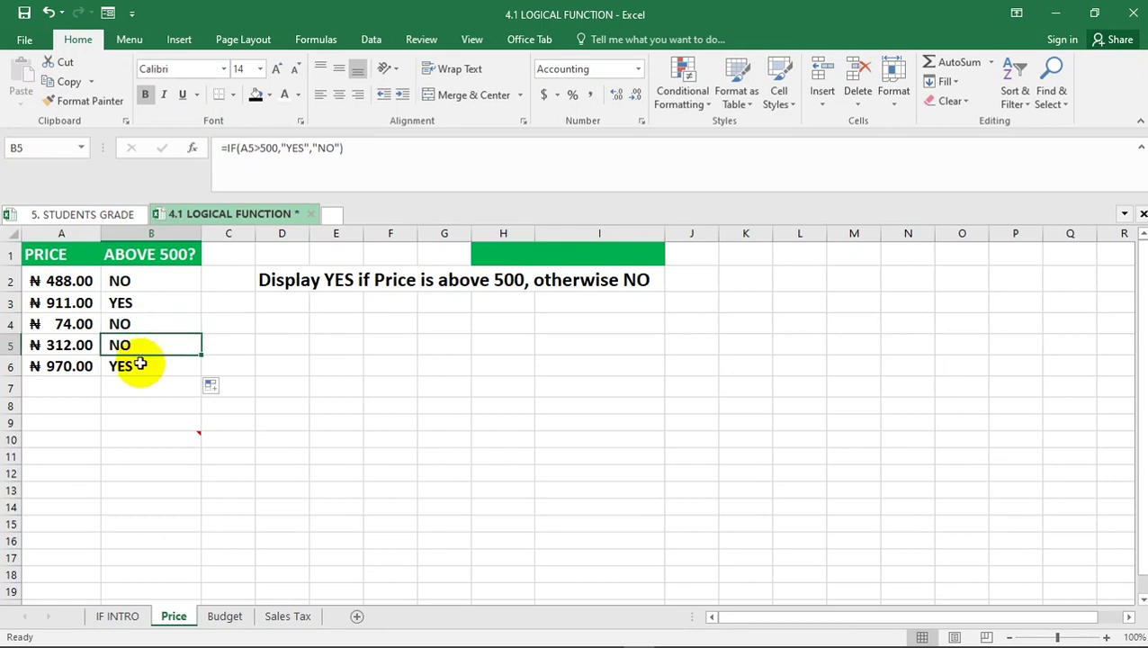
pyautogui.click(141, 364)
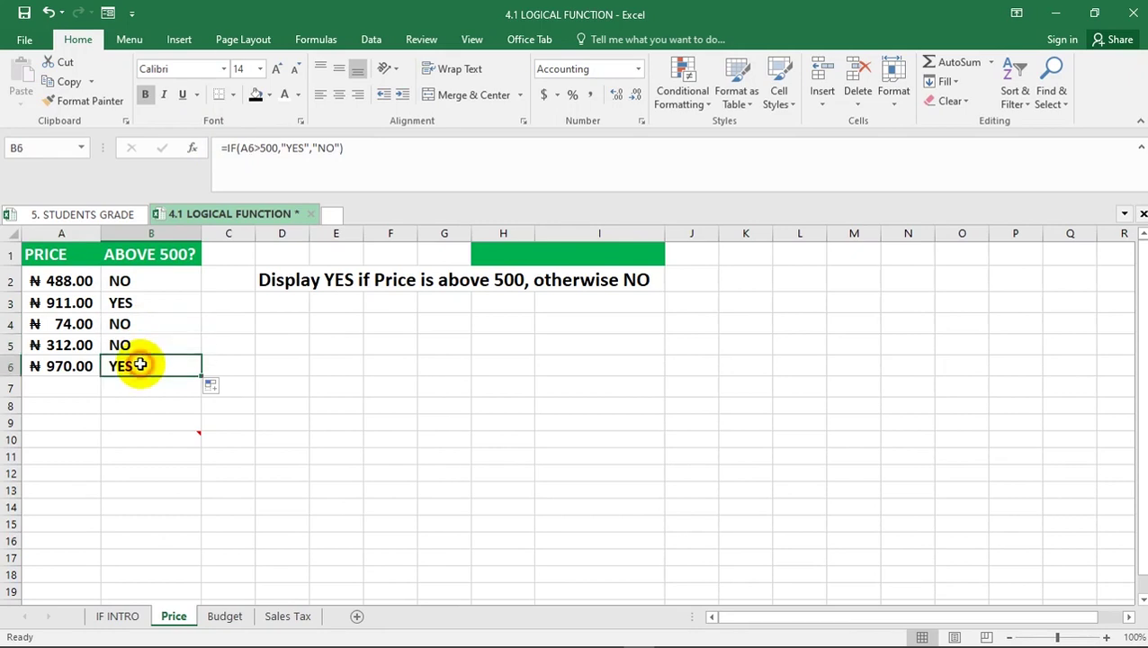
pyautogui.click(135, 281)
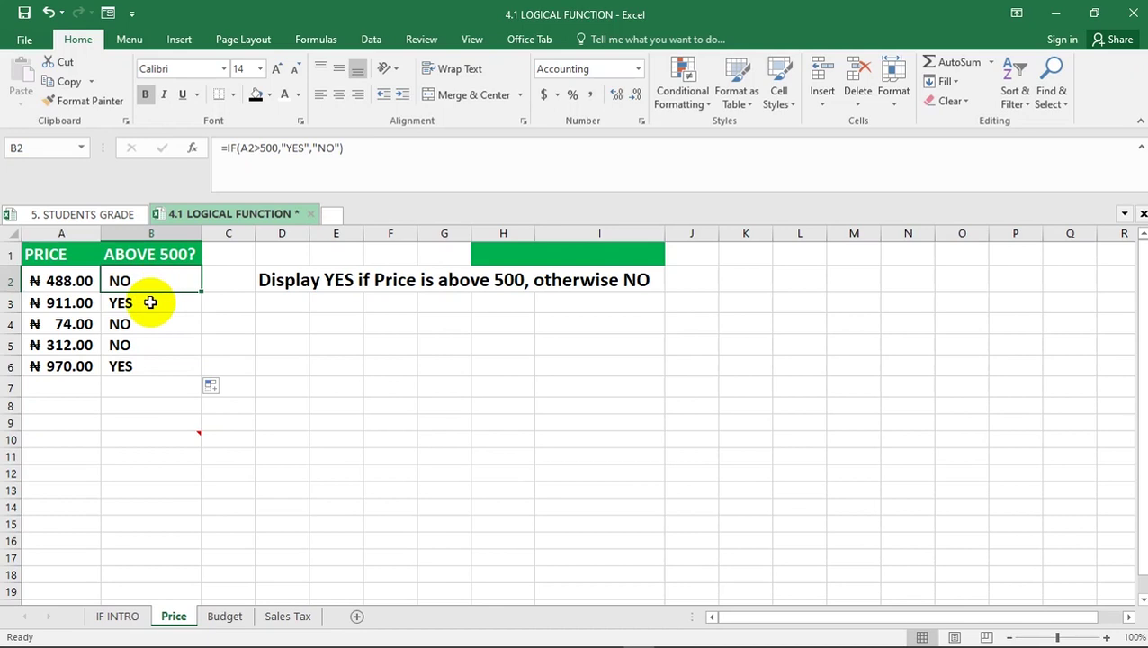
pyautogui.click(148, 301)
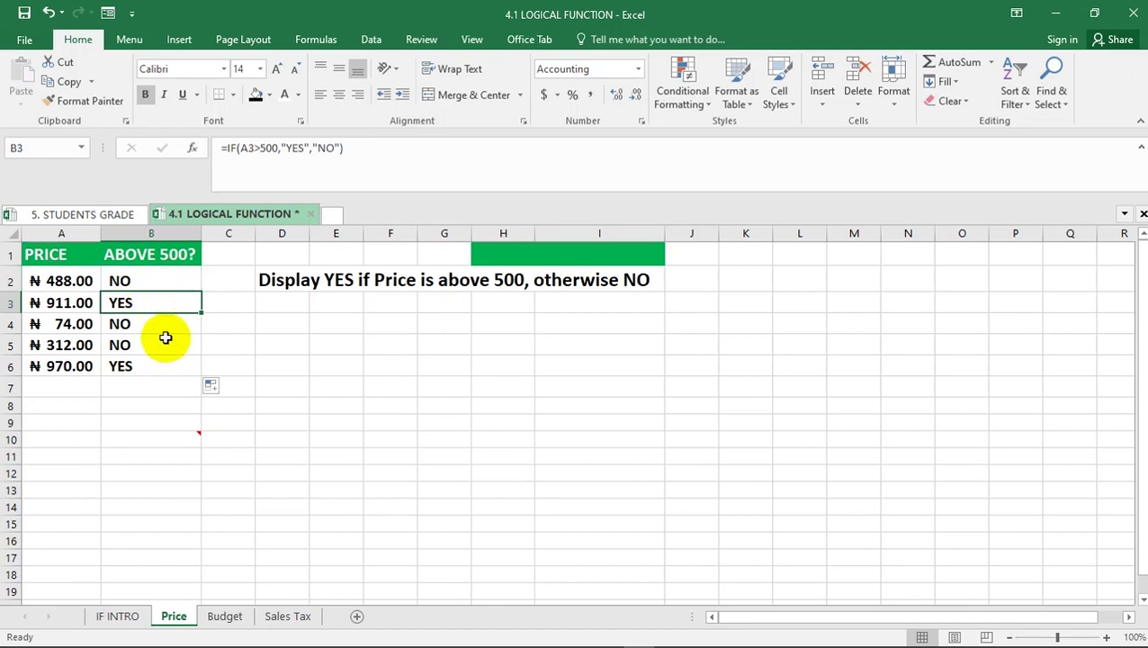
pyautogui.click(155, 329)
pyautogui.click(158, 347)
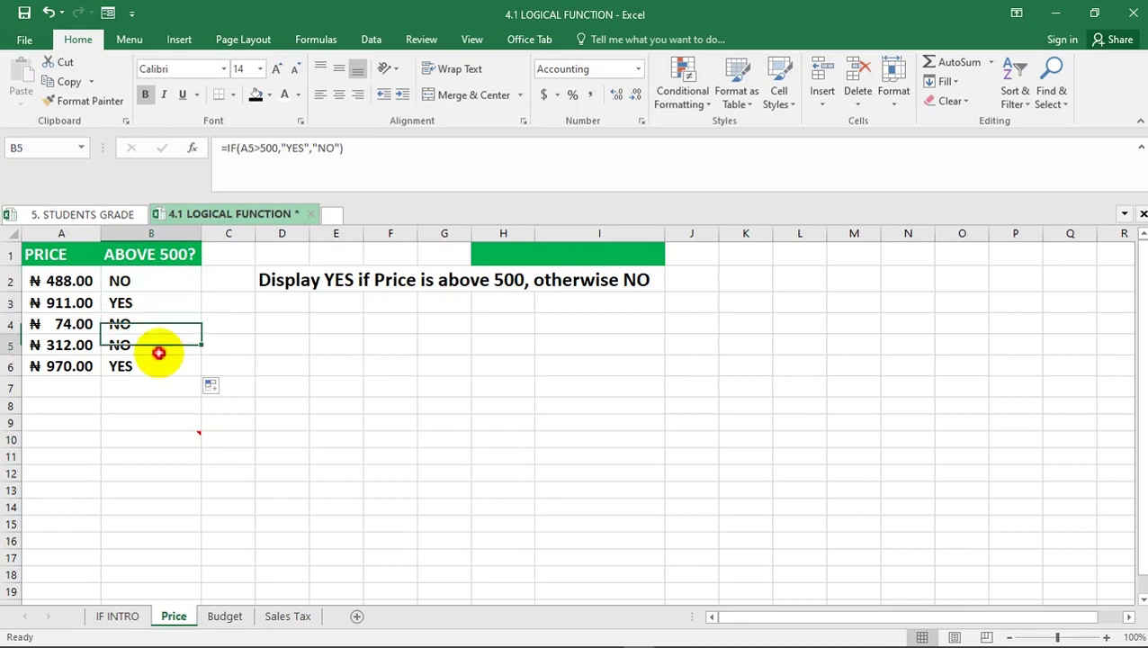
pyautogui.click(164, 367)
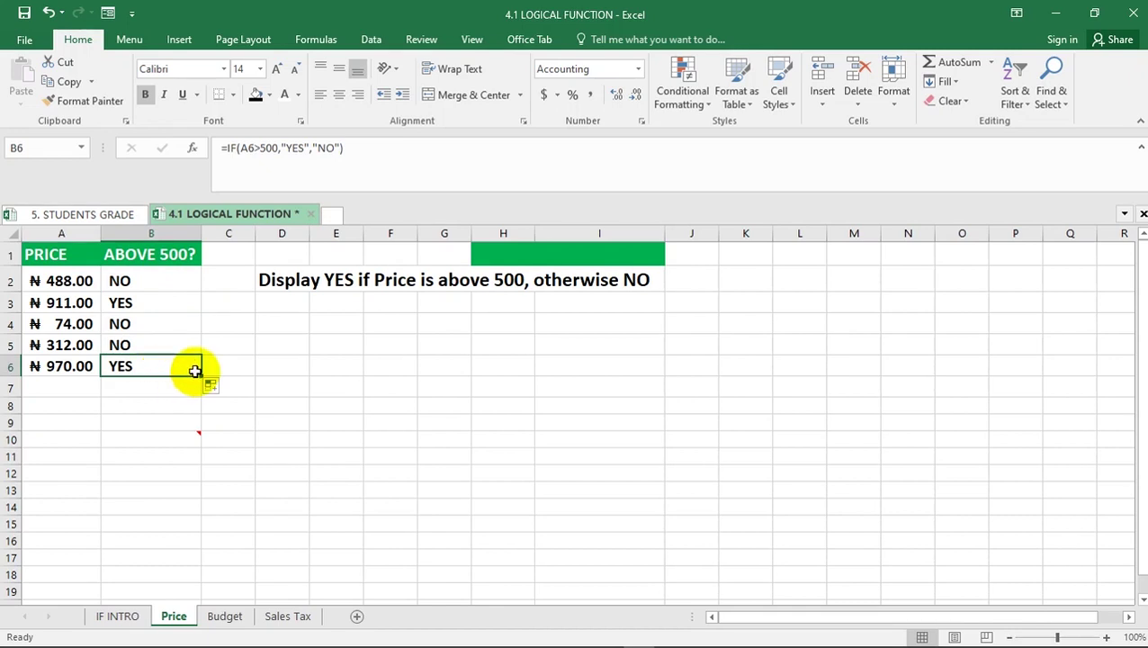
# - On the Budget worksheet, clear the existing status formulas from C2:C5
pyautogui.click(222, 619)
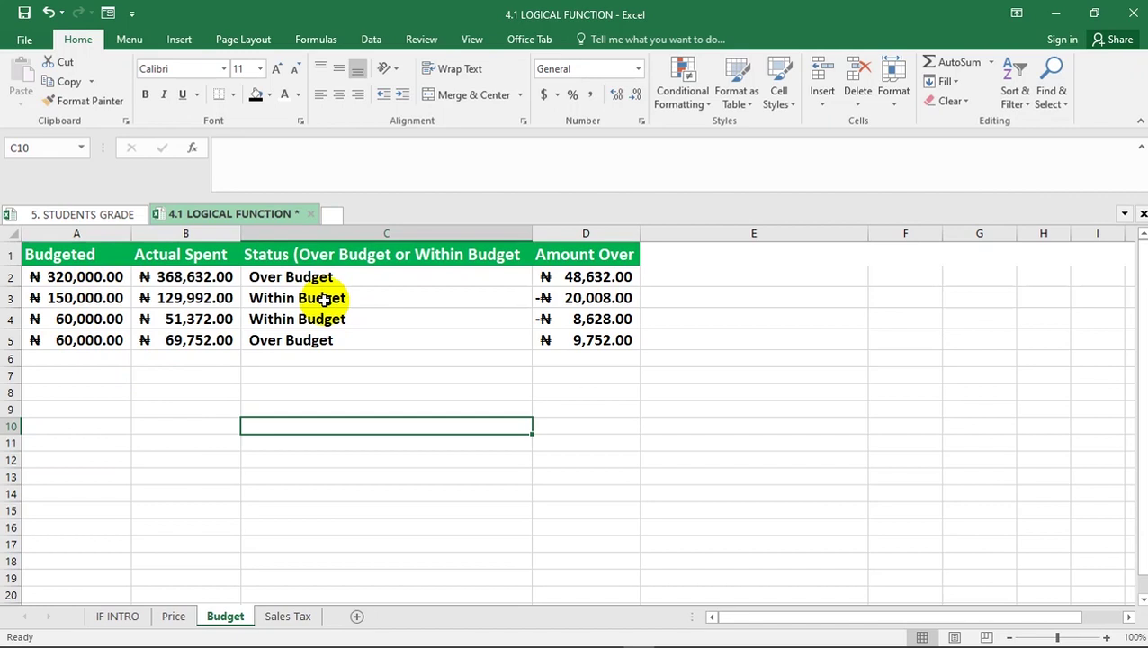
pyautogui.click(324, 301)
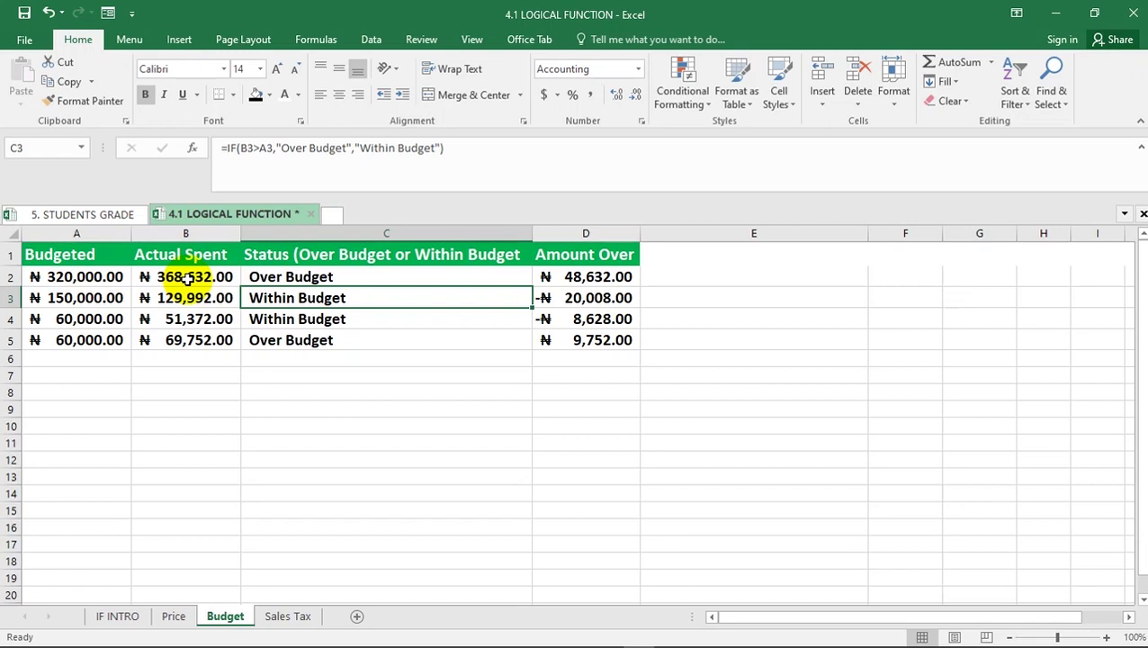
pyautogui.click(277, 276)
pyautogui.click(190, 275)
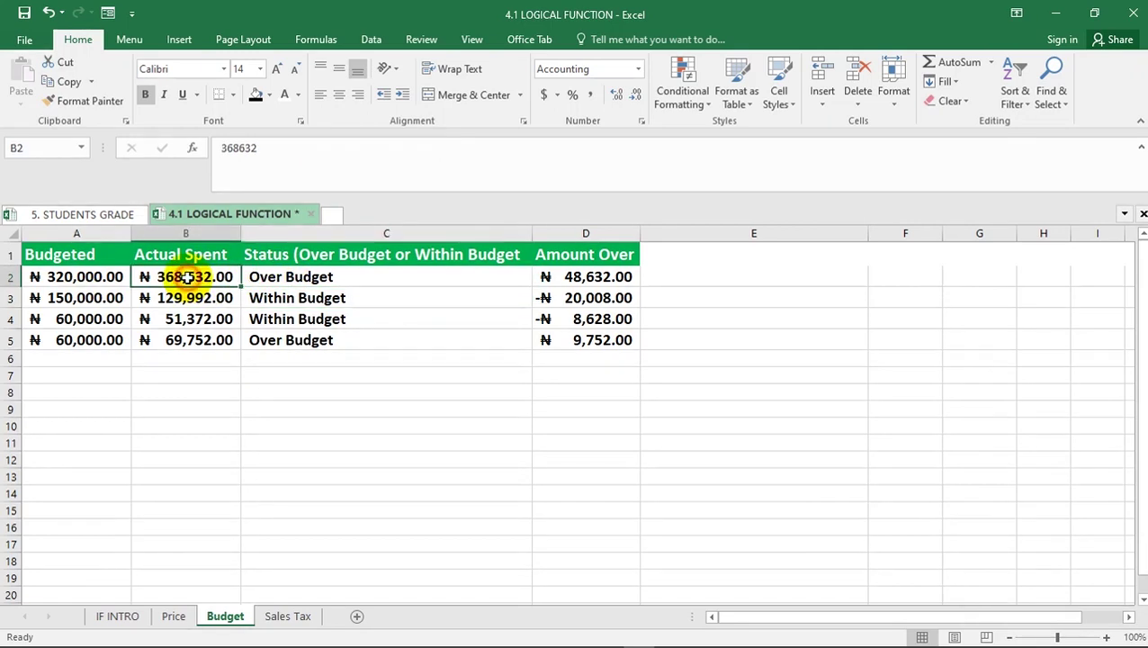
pyautogui.click(88, 276)
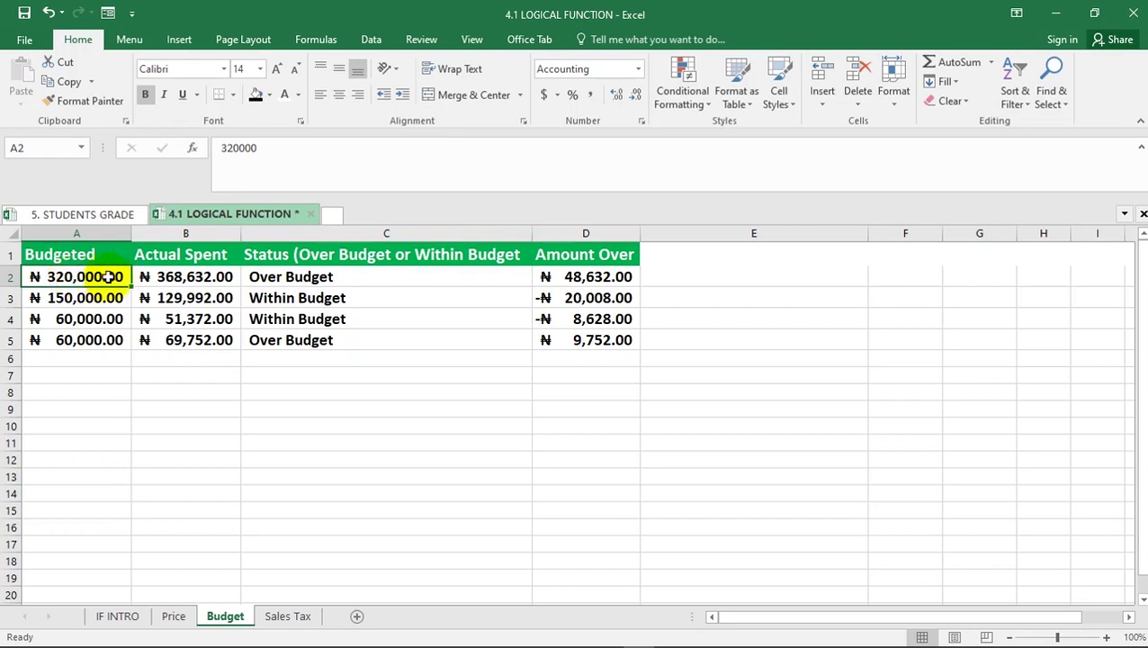
pyautogui.click(186, 276)
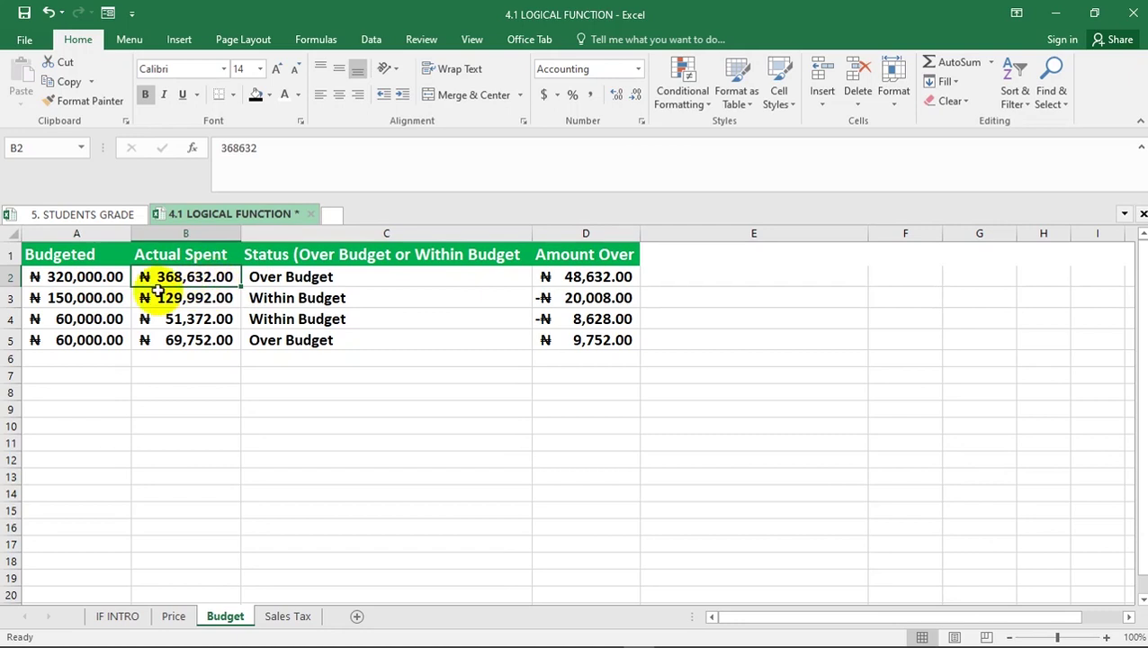
pyautogui.moveTo(269, 277); pyautogui.dragTo(298, 340)
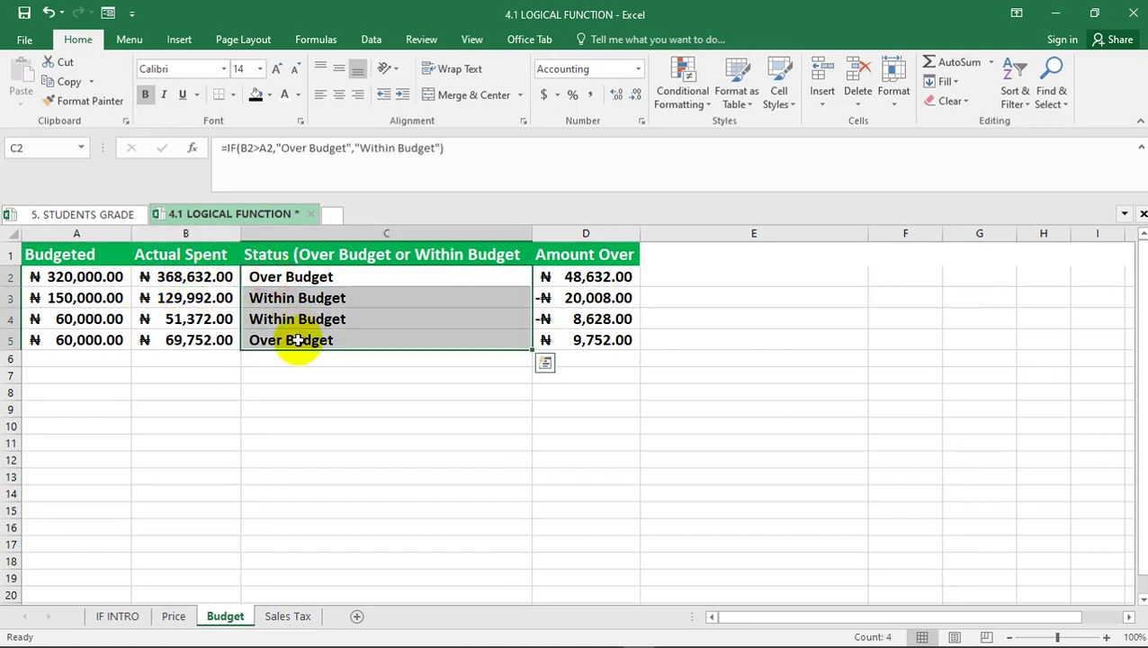
pyautogui.press('Delete')
# - Enter the formula =IF(B2>A2,"OVER BUDGET","WITHIN BUDGET") in C2 to compare actual spending with the budget
pyautogui.click(284, 281)
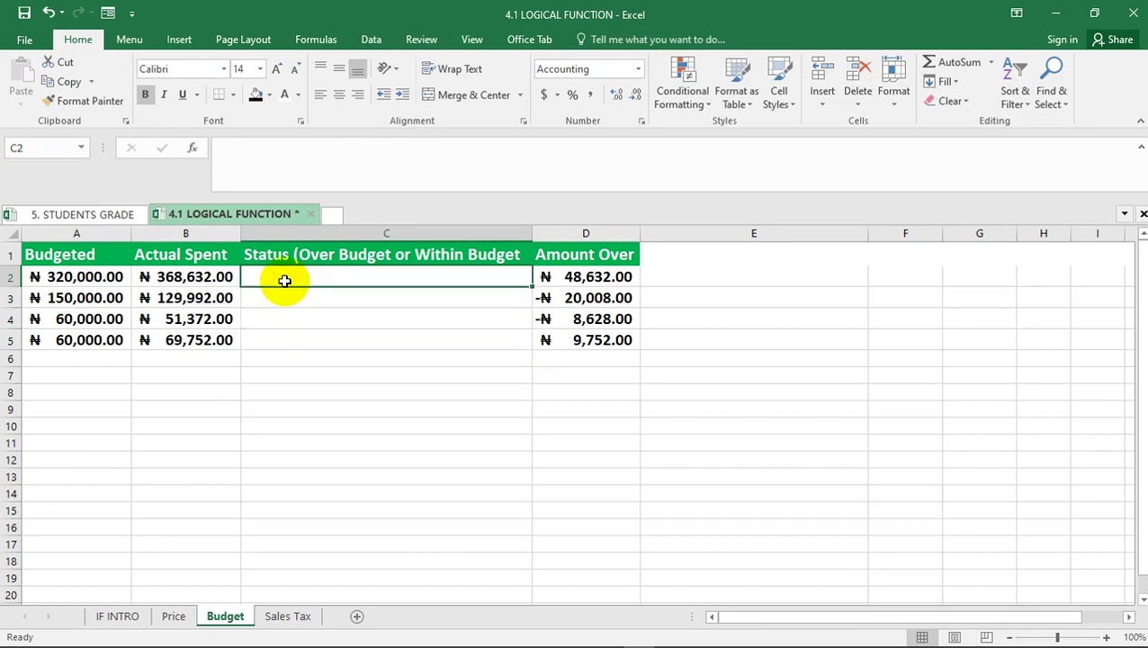
pyautogui.write('=')
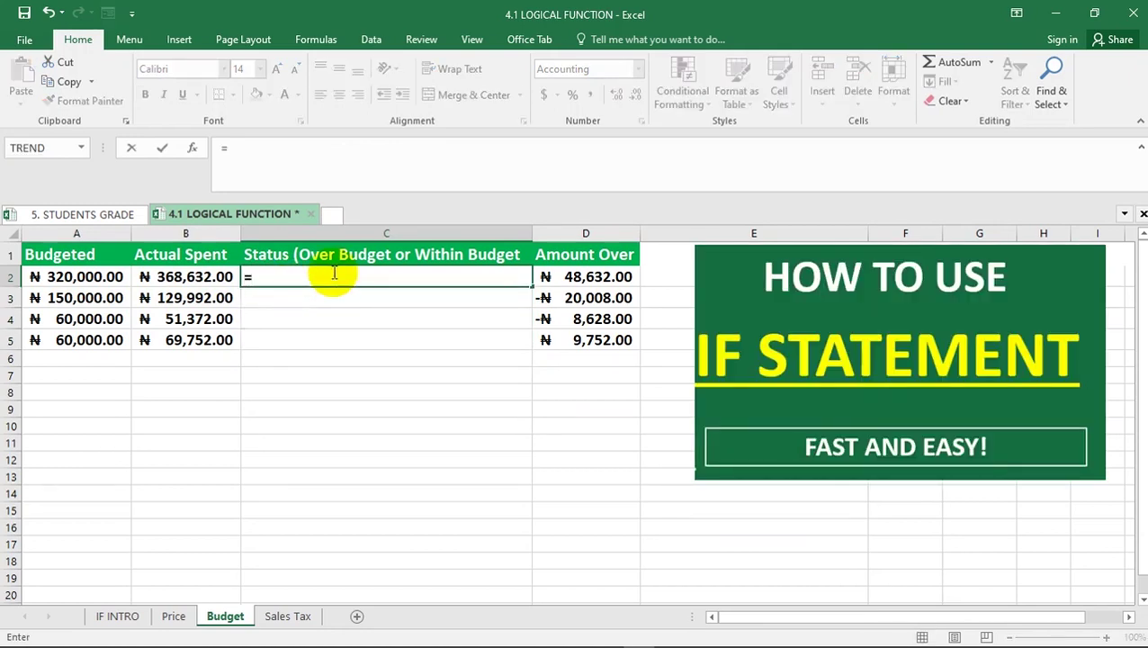
pyautogui.write('IF')
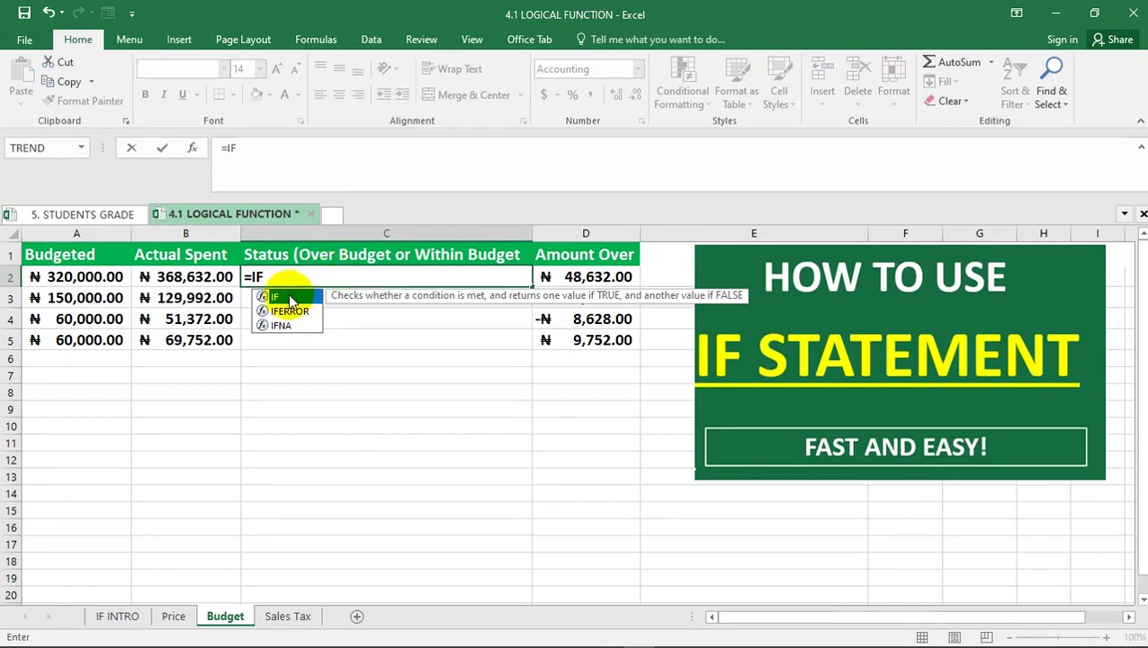
pyautogui.doubleClick(290, 298)
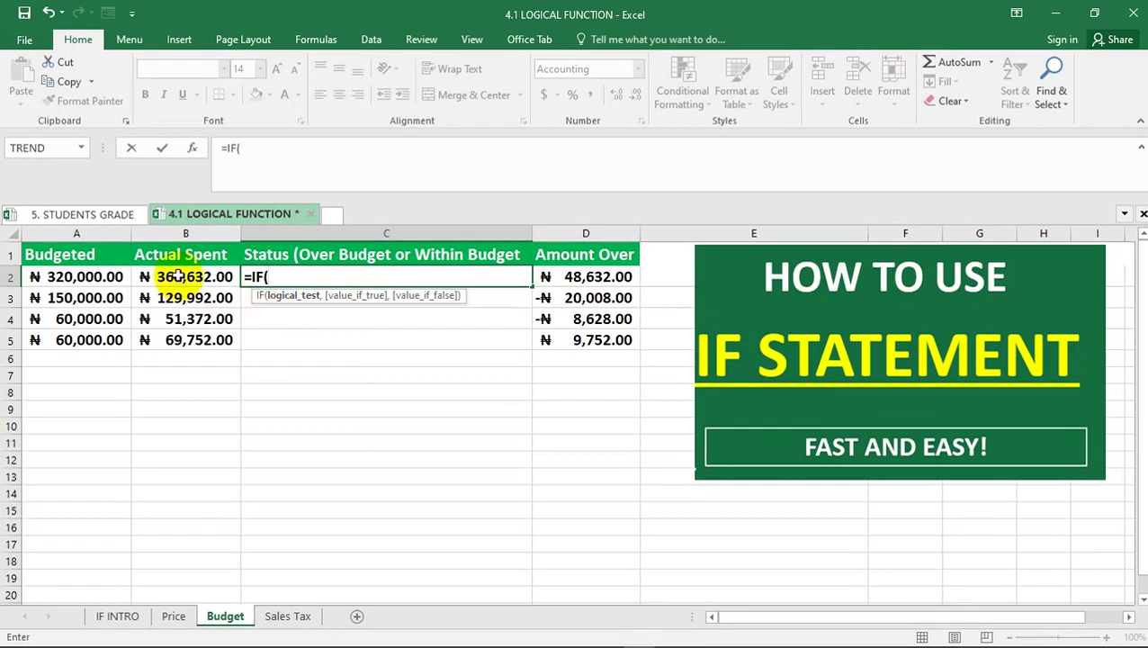
pyautogui.click(179, 279)
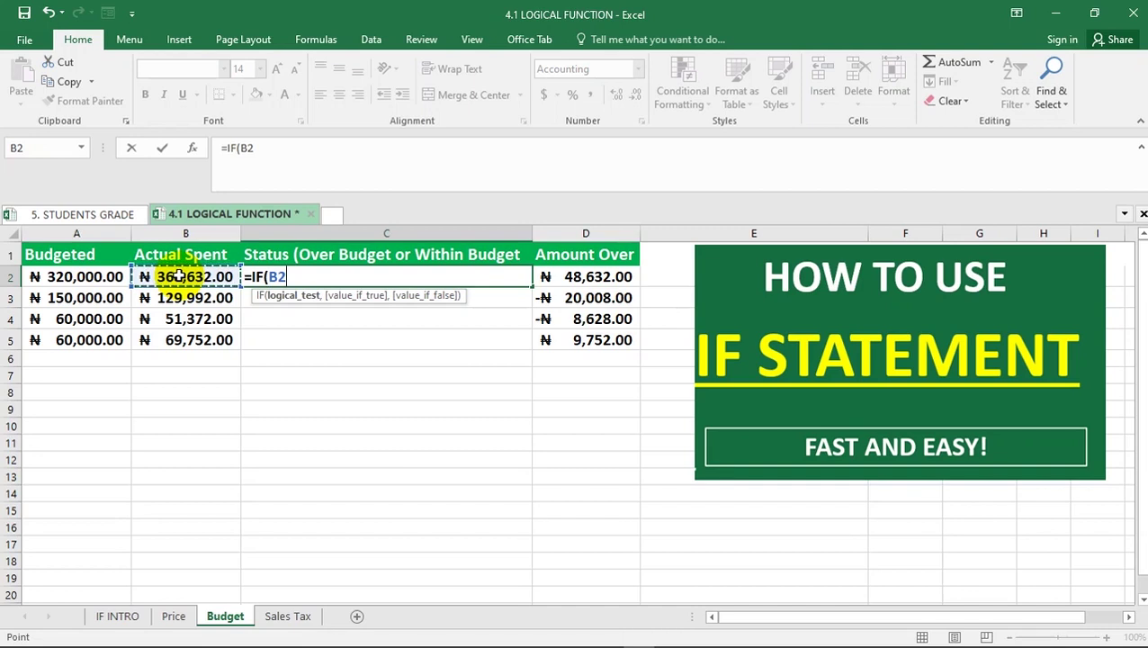
pyautogui.write('>')
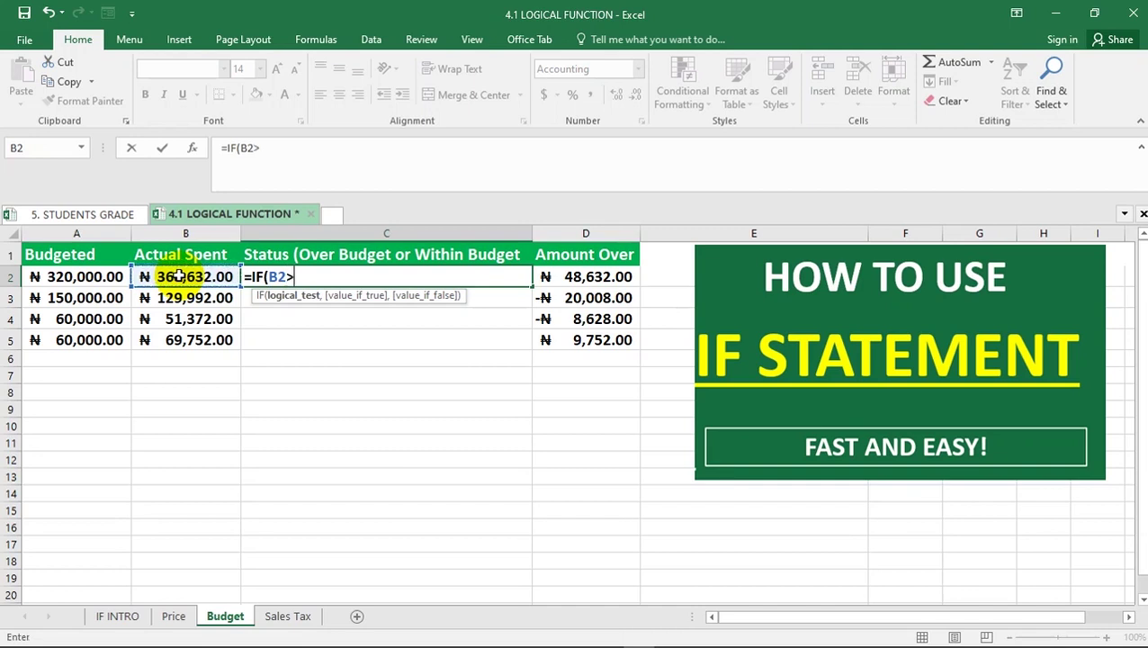
pyautogui.click(103, 277)
pyautogui.write(',"OVE')
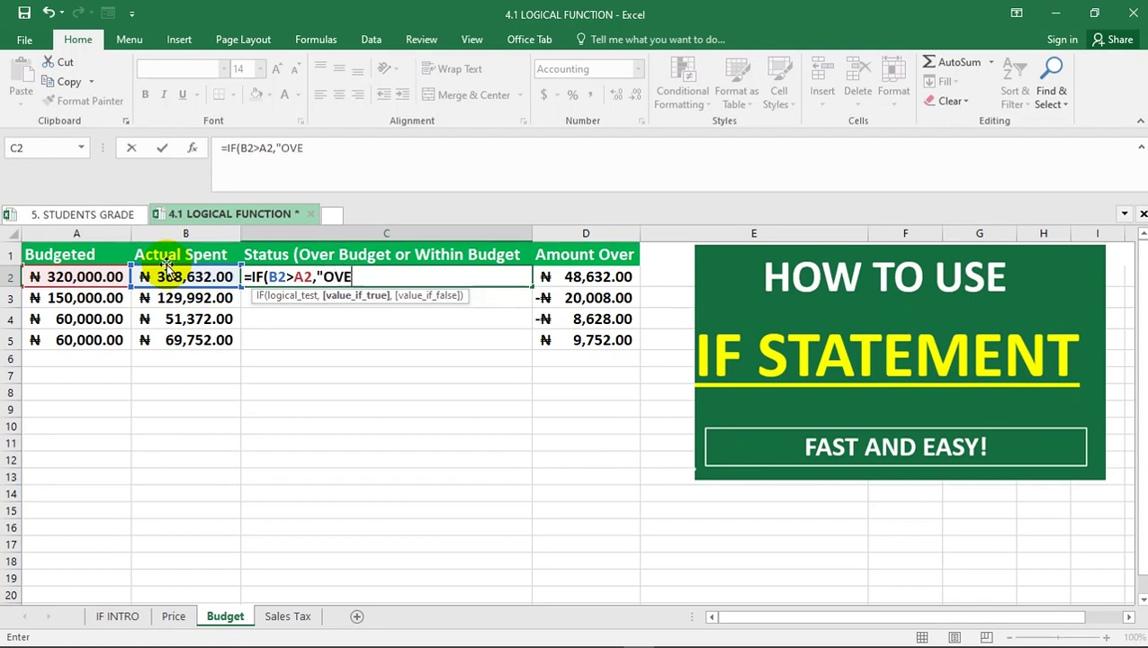
pyautogui.write('BUDGET')
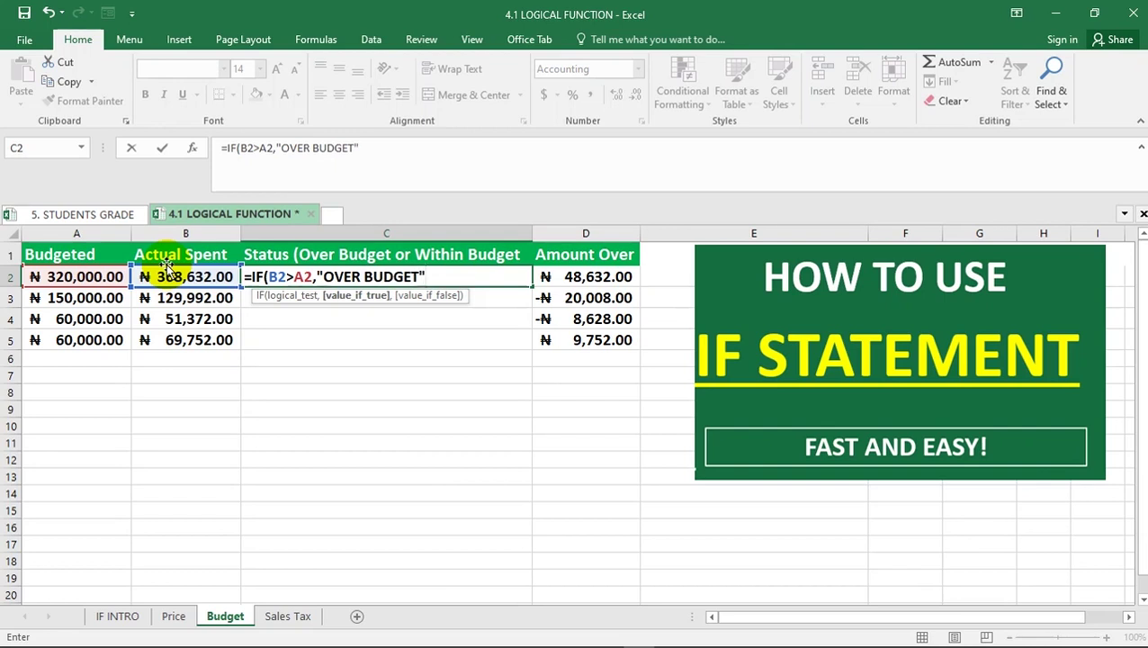
pyautogui.write(',')
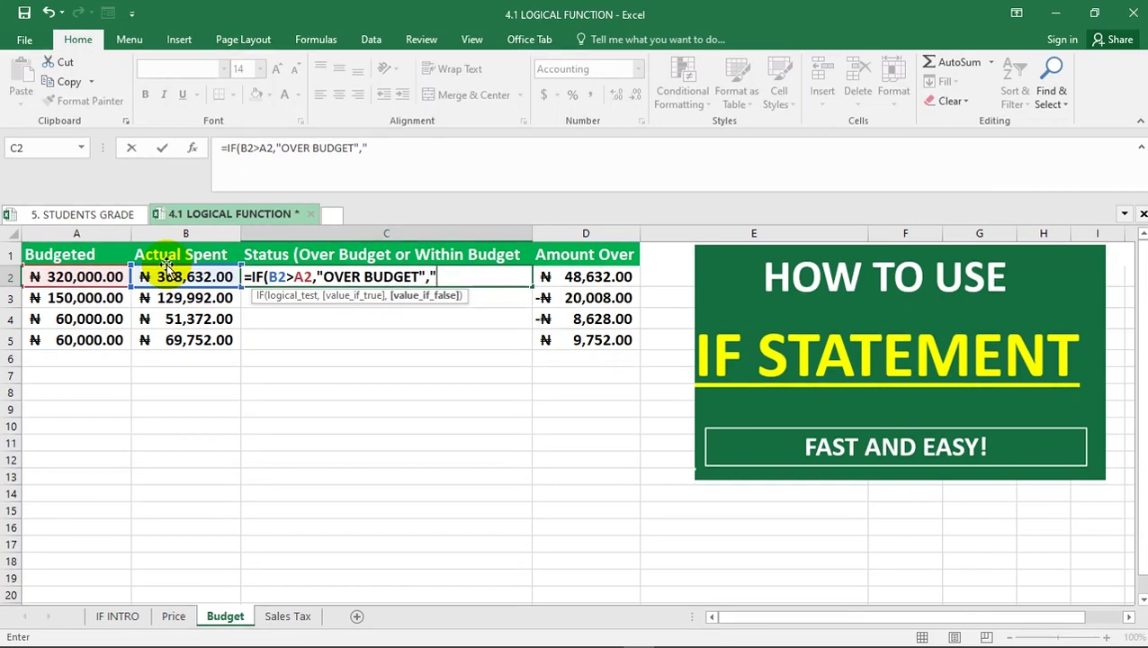
pyautogui.write('"WITHIN BU')
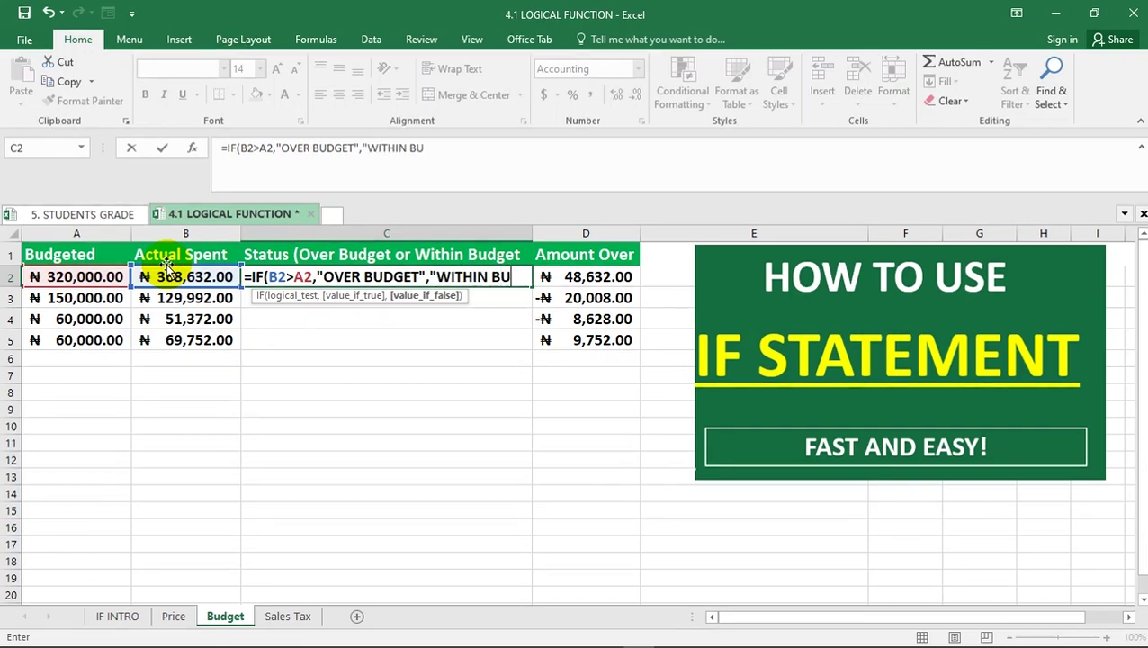
pyautogui.write('DGET')
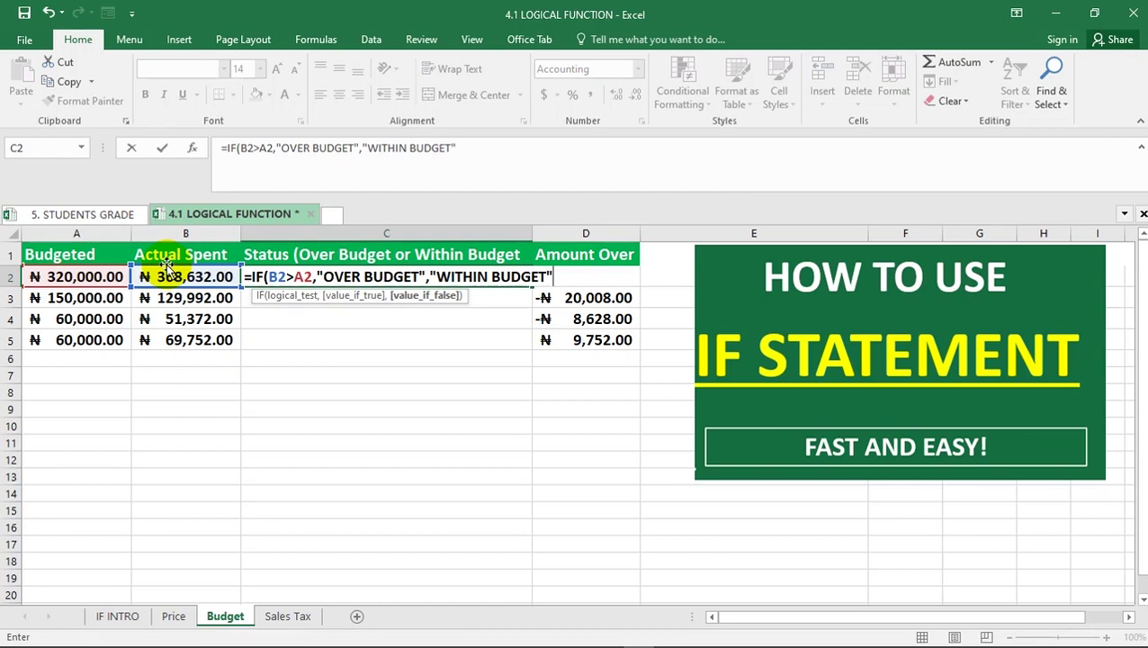
pyautogui.write('")')
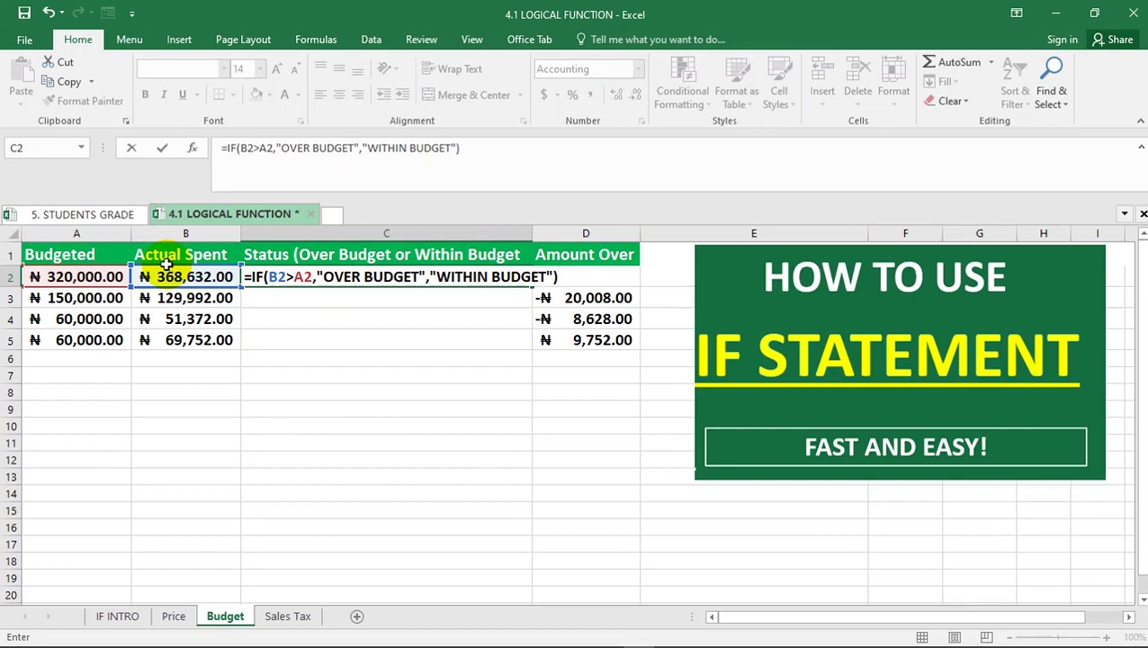
pyautogui.press('Return')
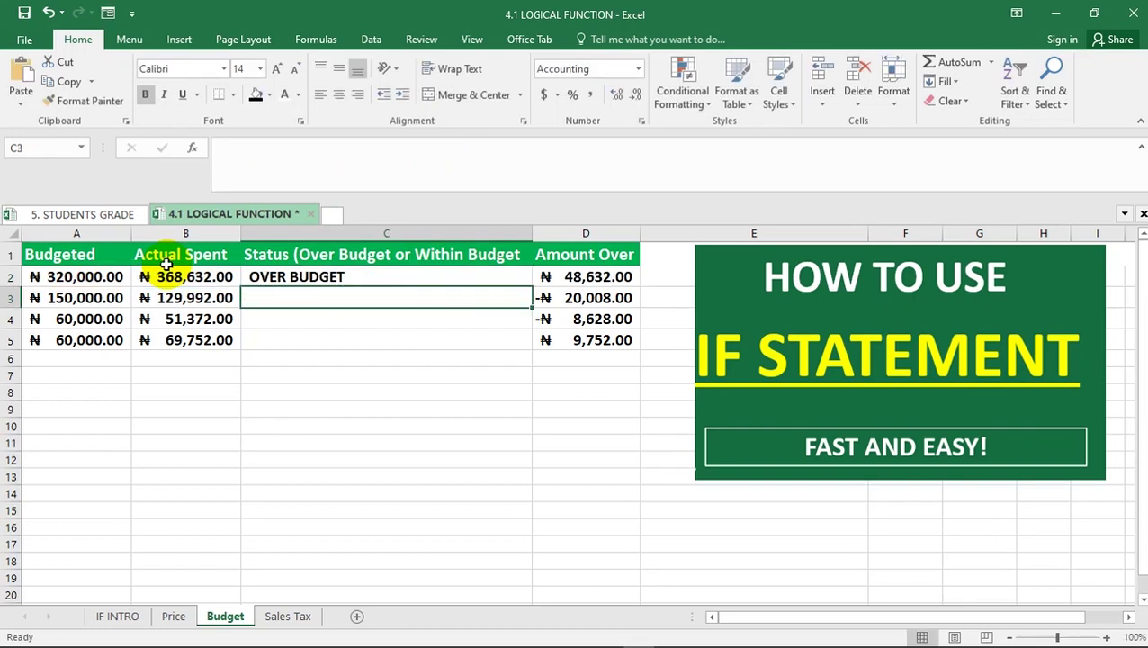
# - Check C2's status against the amounts in B2 and A2, and fill its IF formula down to C5
pyautogui.click(281, 278)
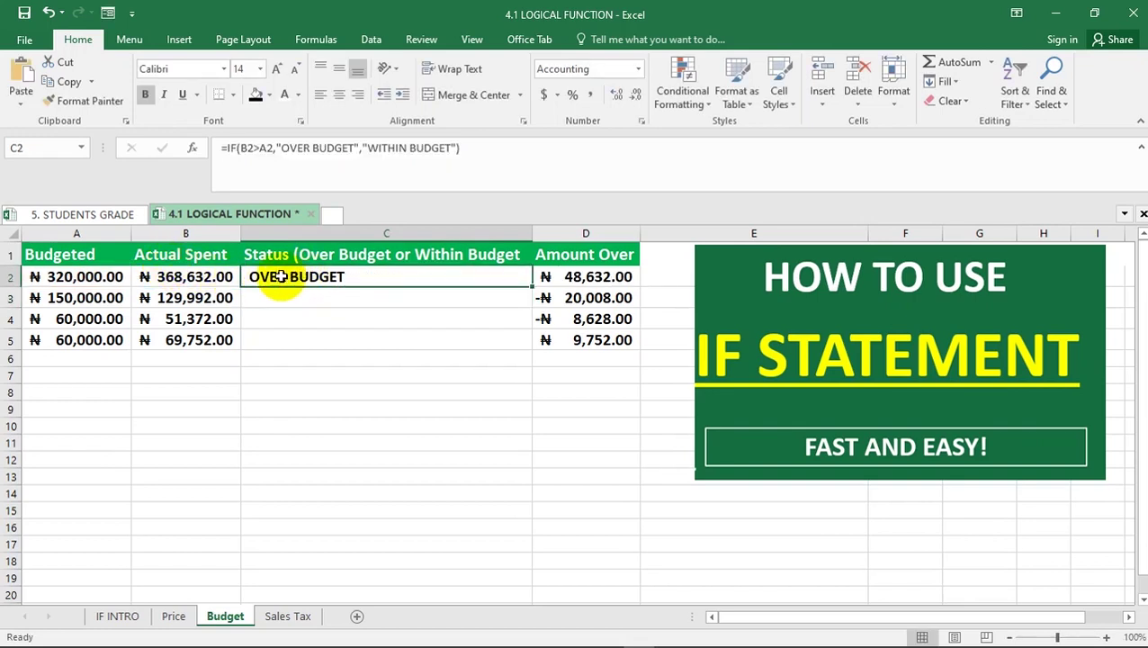
pyautogui.click(184, 277)
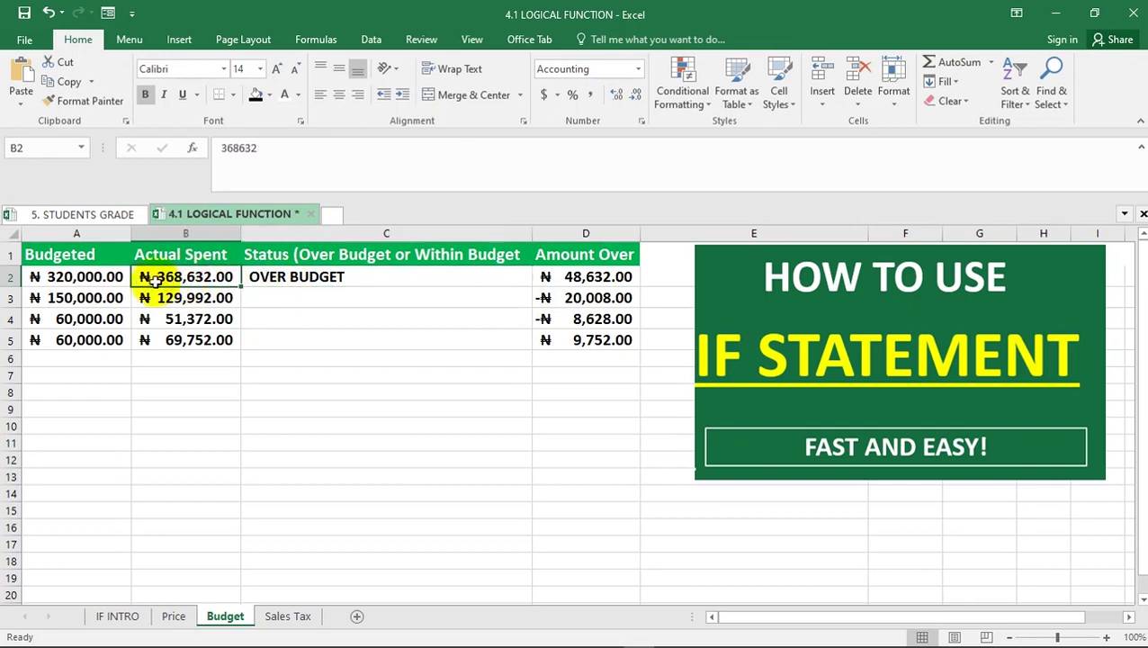
pyautogui.click(76, 280)
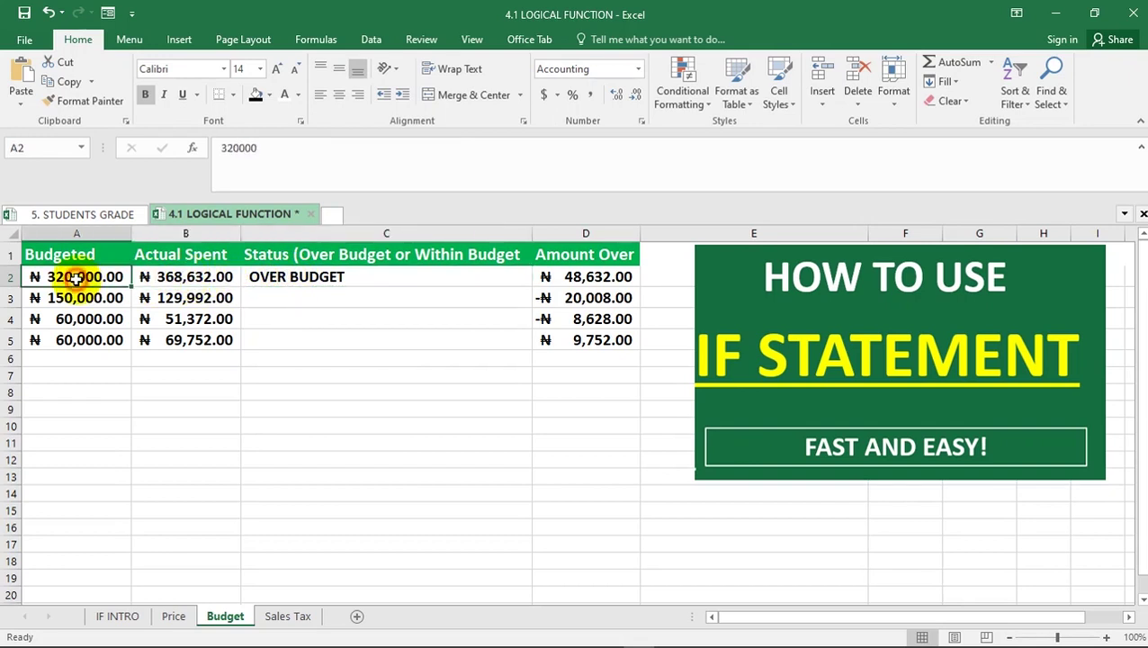
pyautogui.click(292, 279)
pyautogui.moveTo(532, 287); pyautogui.dragTo(513, 353)
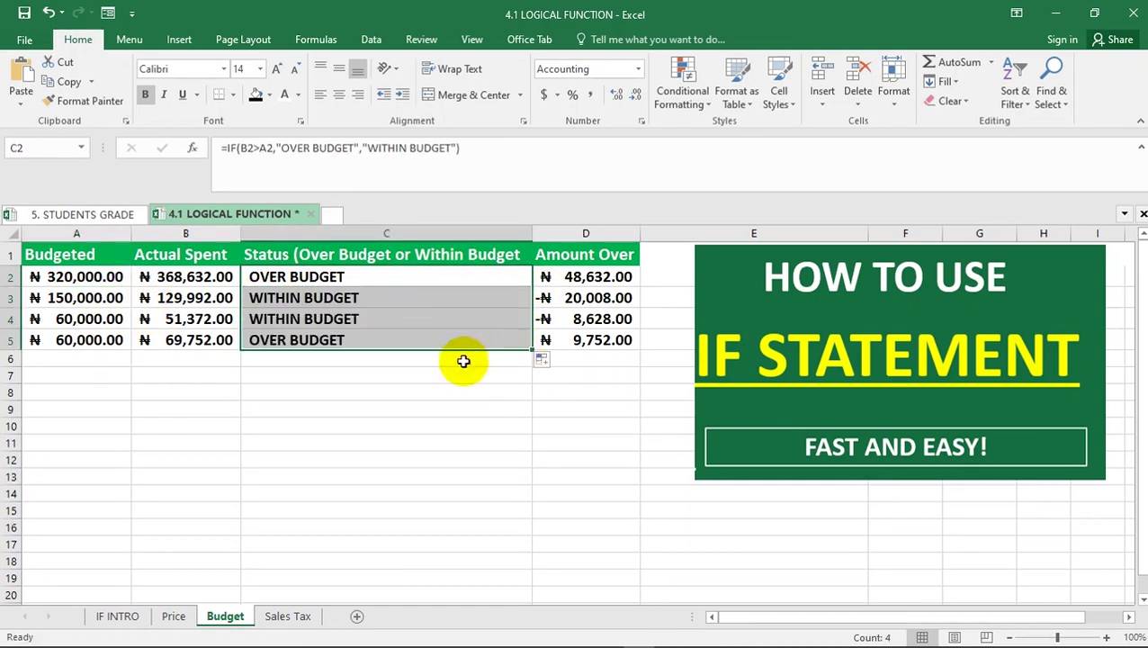
# - Check the filled status formulas in C2:C5 against the budgeted and actual amounts in each row
pyautogui.click(360, 319)
pyautogui.click(315, 297)
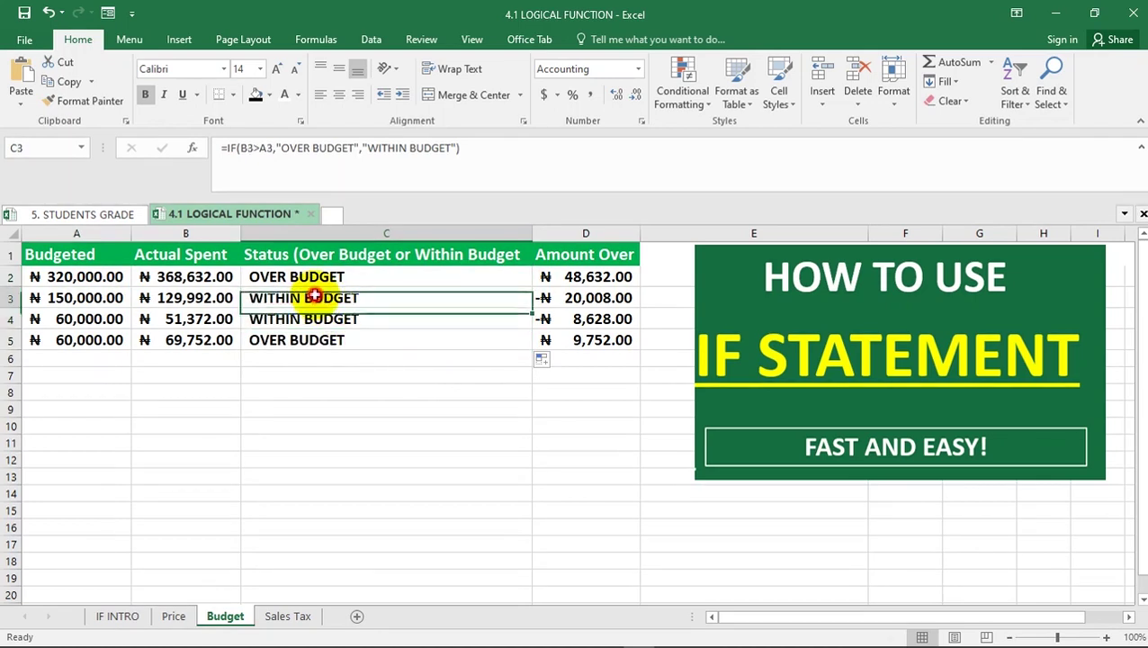
pyautogui.click(90, 297)
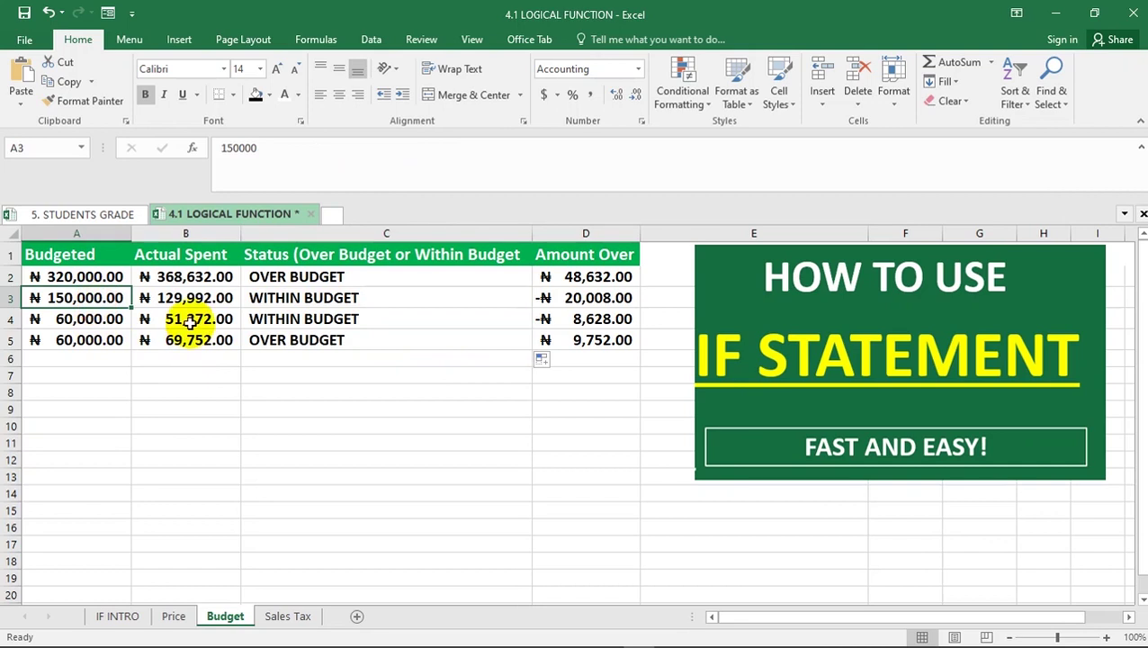
pyautogui.click(188, 321)
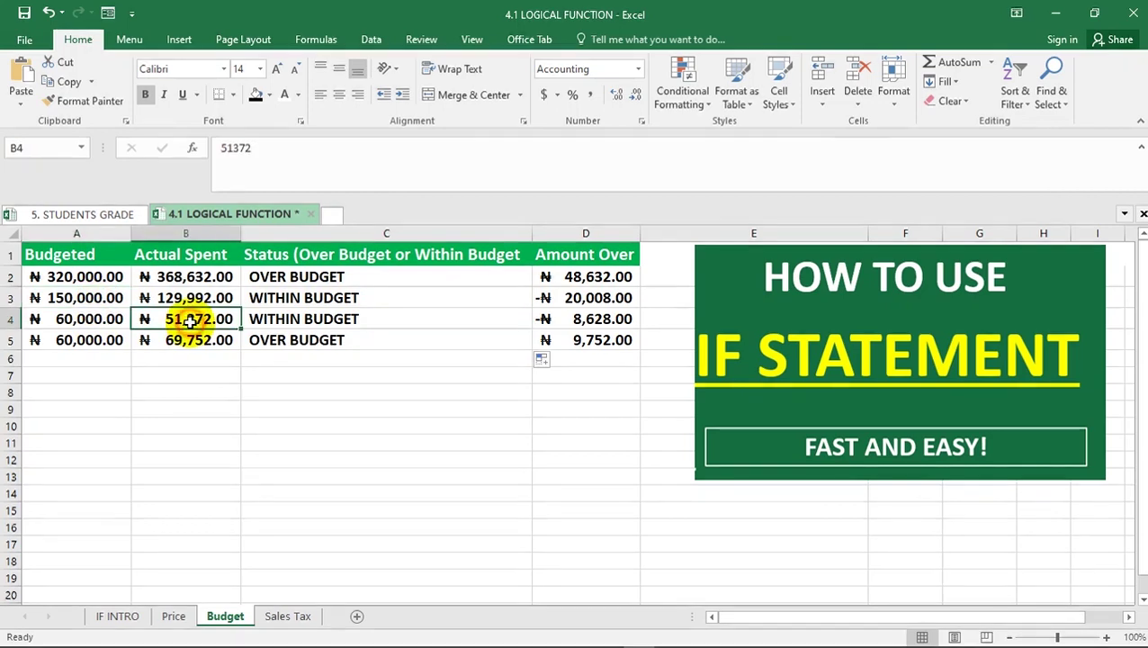
pyautogui.click(90, 322)
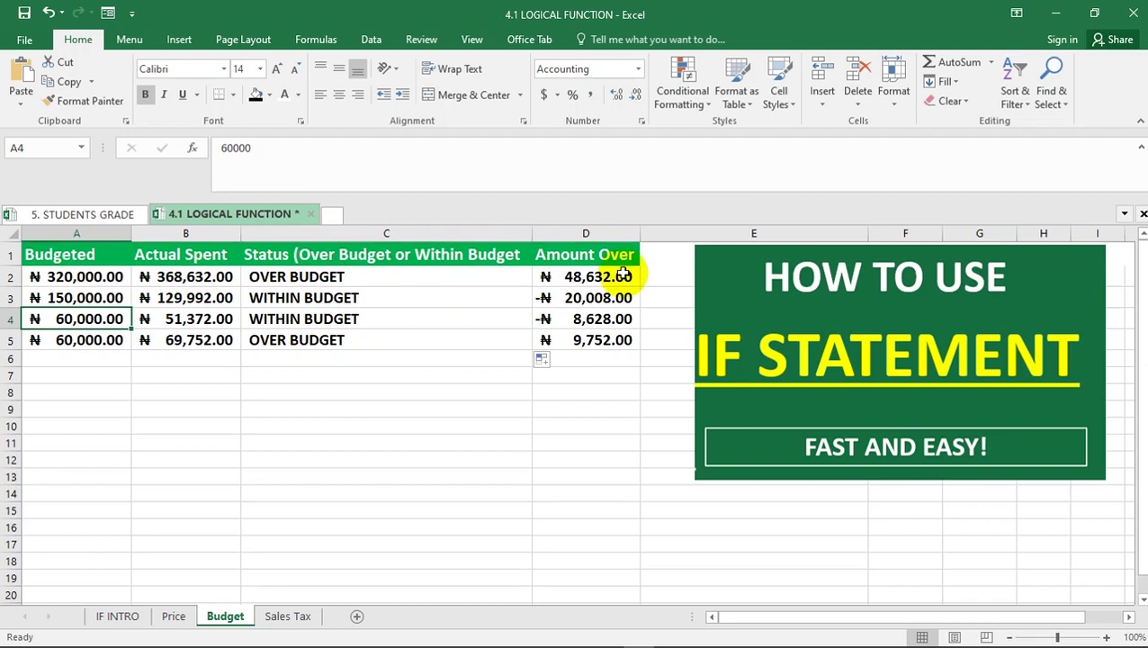
pyautogui.click(309, 280)
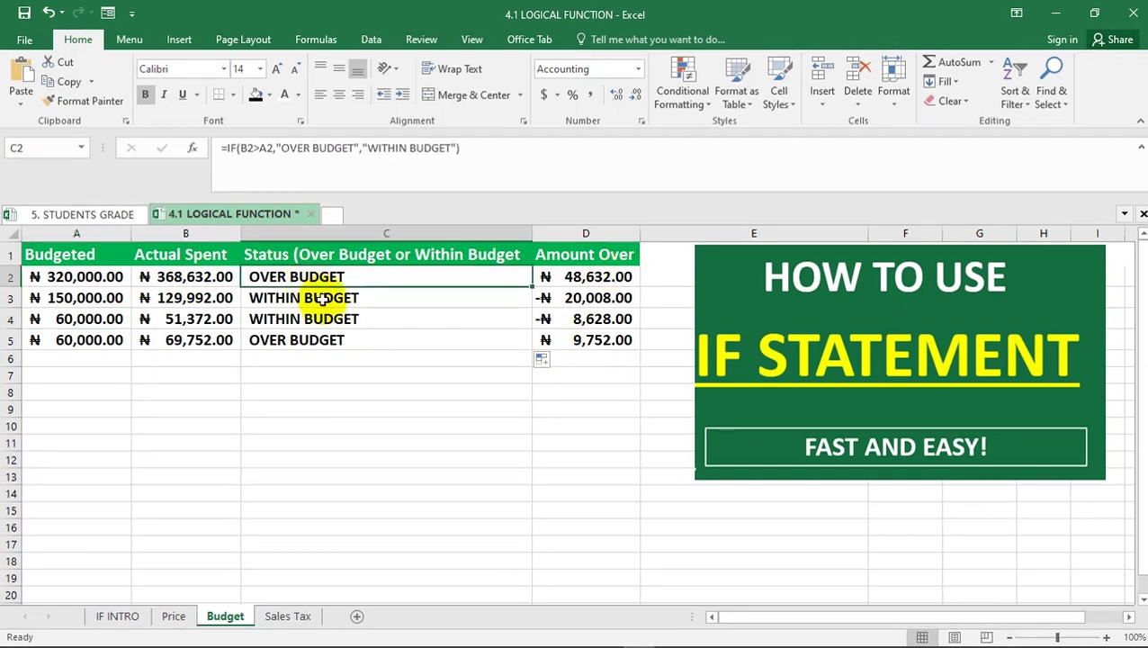
pyautogui.click(321, 299)
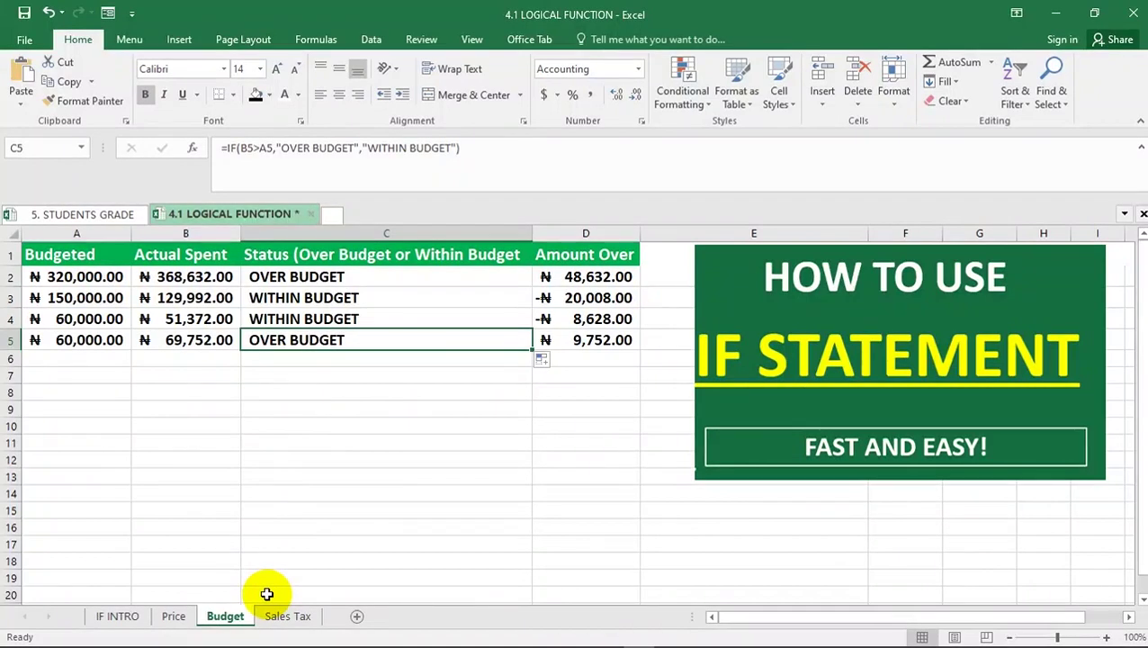
# - Open the Sales Tax worksheet and examine the Lotion and Cream totals and the sub-total formula in D5
pyautogui.click(286, 617)
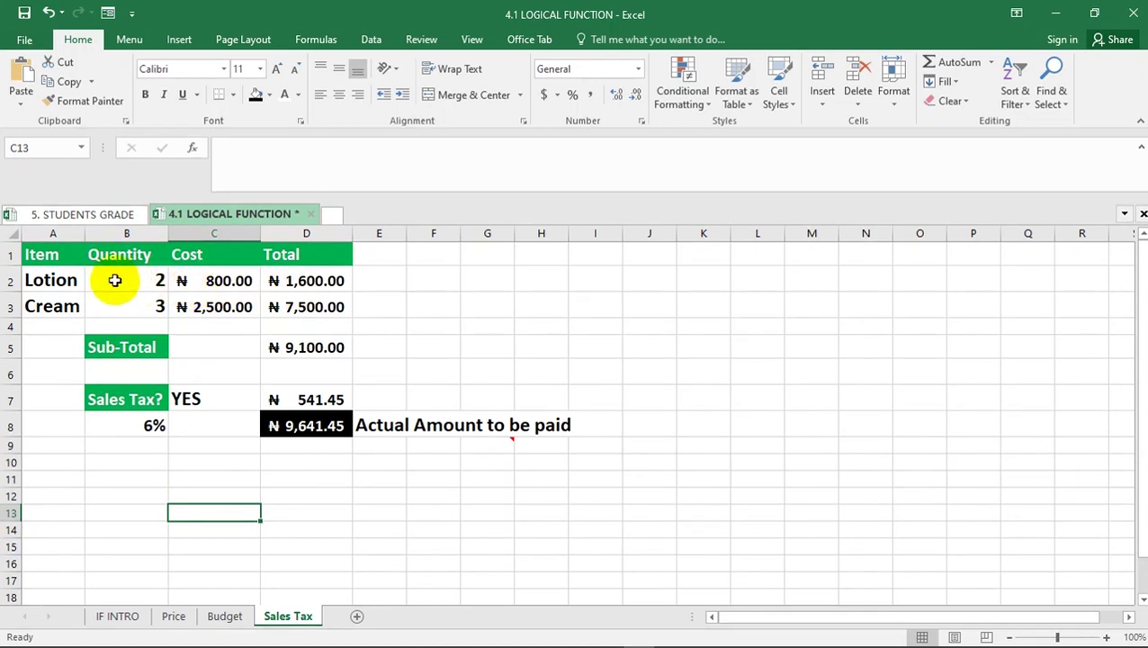
pyautogui.click(297, 281)
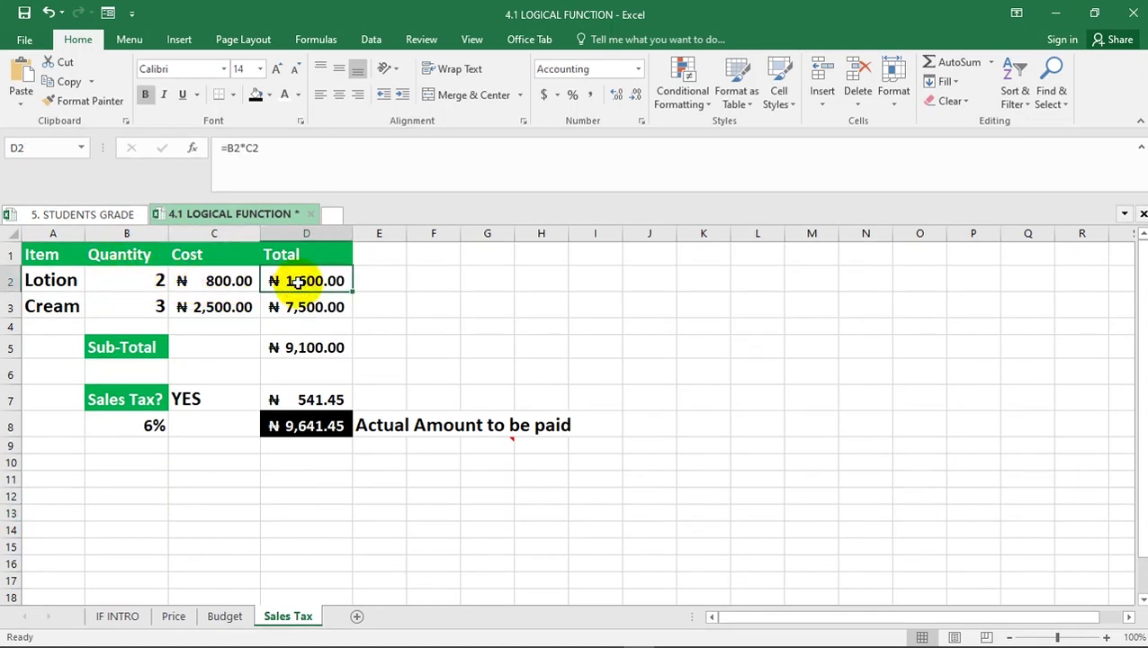
pyautogui.click(126, 305)
pyautogui.click(216, 305)
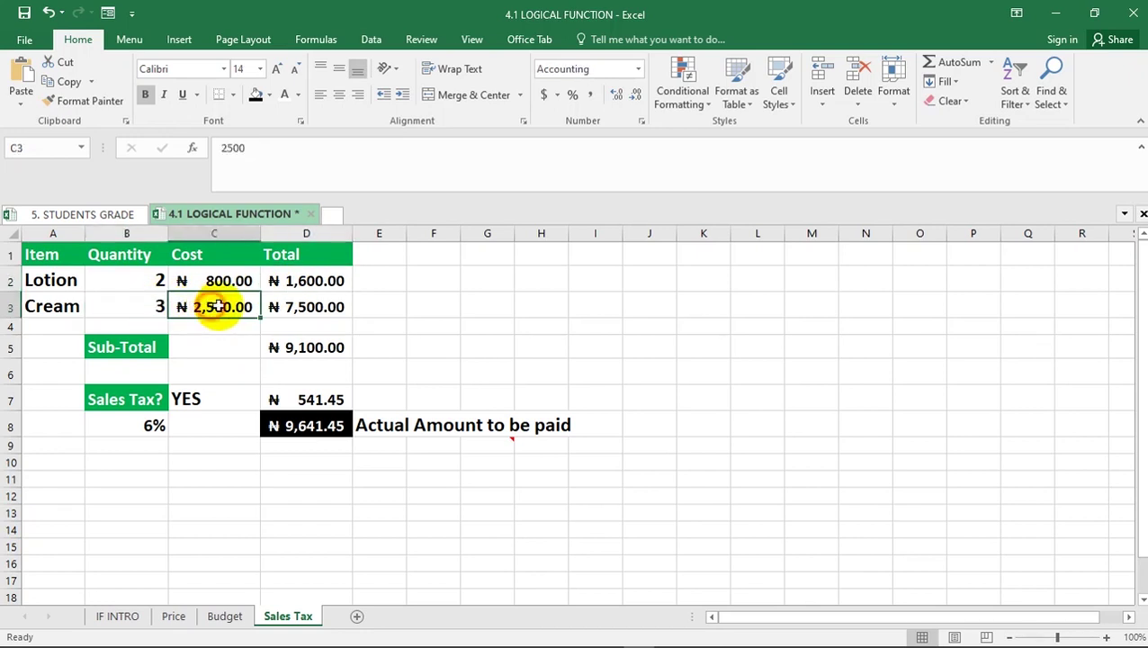
pyautogui.click(301, 306)
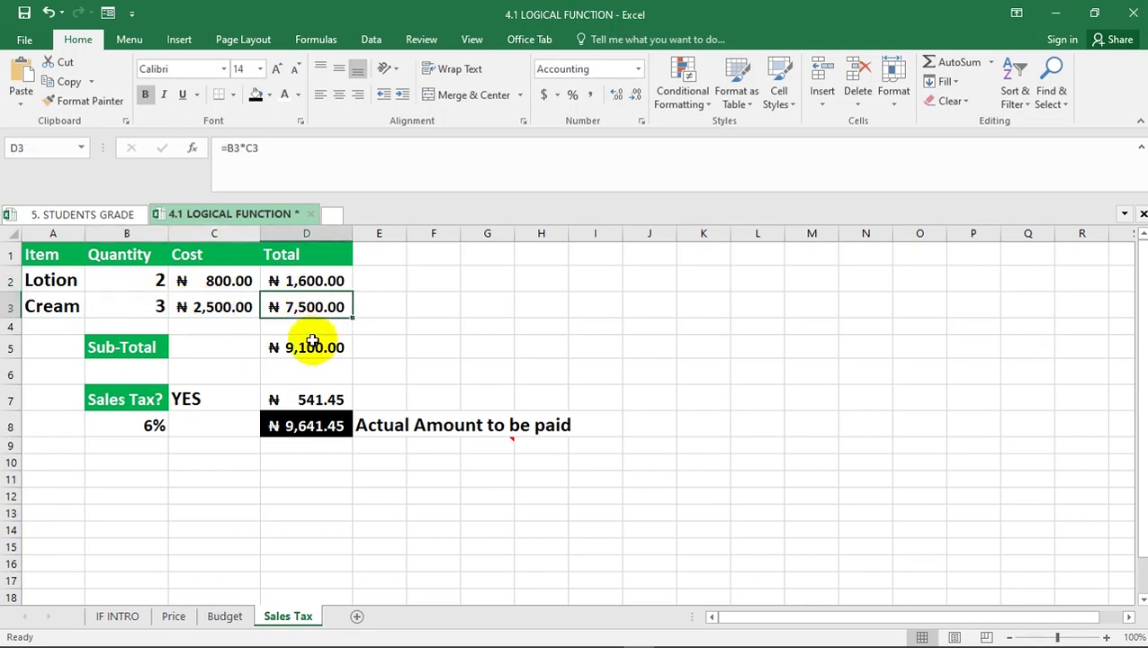
pyautogui.moveTo(301, 281); pyautogui.dragTo(311, 310)
pyautogui.click(309, 343)
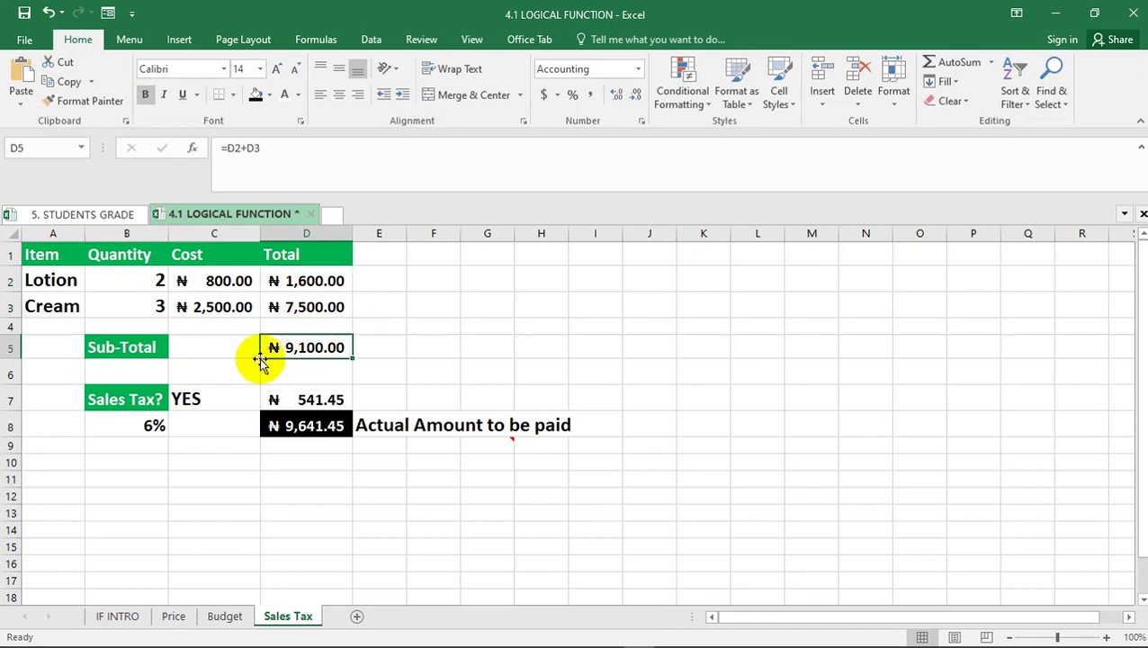
# - Examine the sales tax IF formula in D7, its condition cell C7, and how D8 derives the amount payable from the sub-total
pyautogui.click(288, 402)
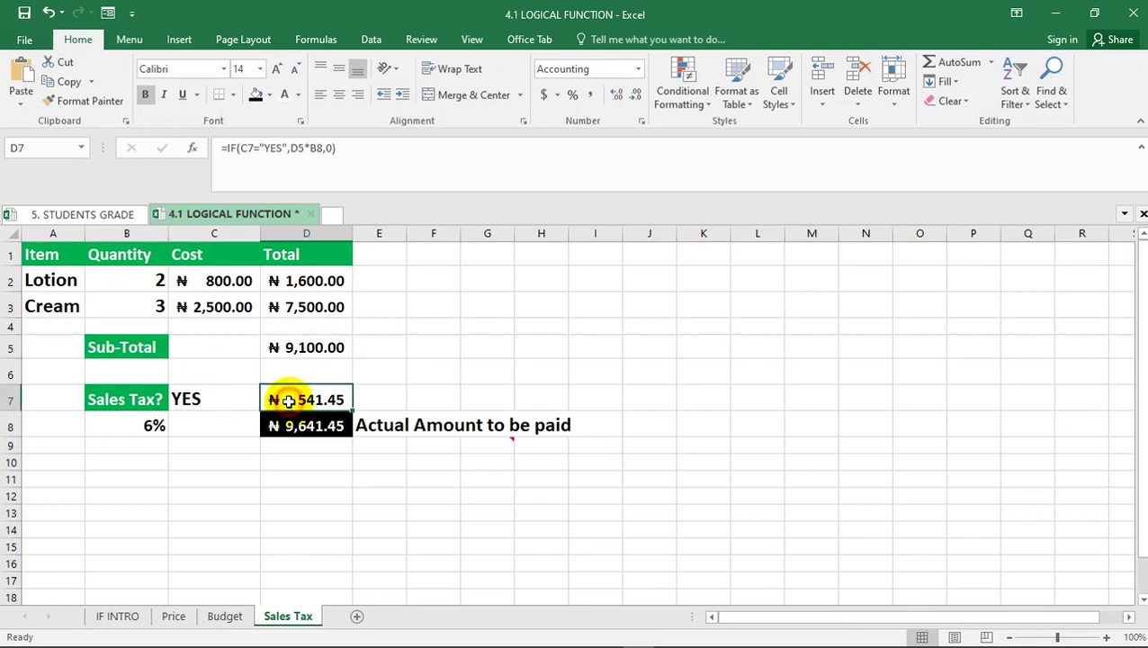
pyautogui.click(191, 399)
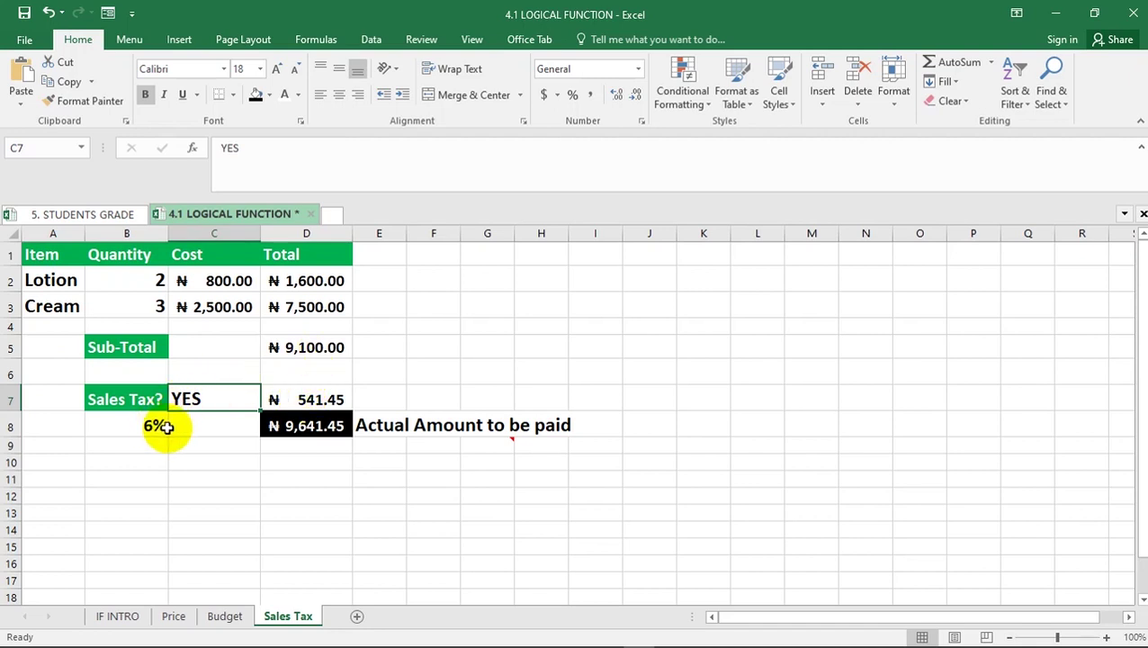
pyautogui.click(315, 402)
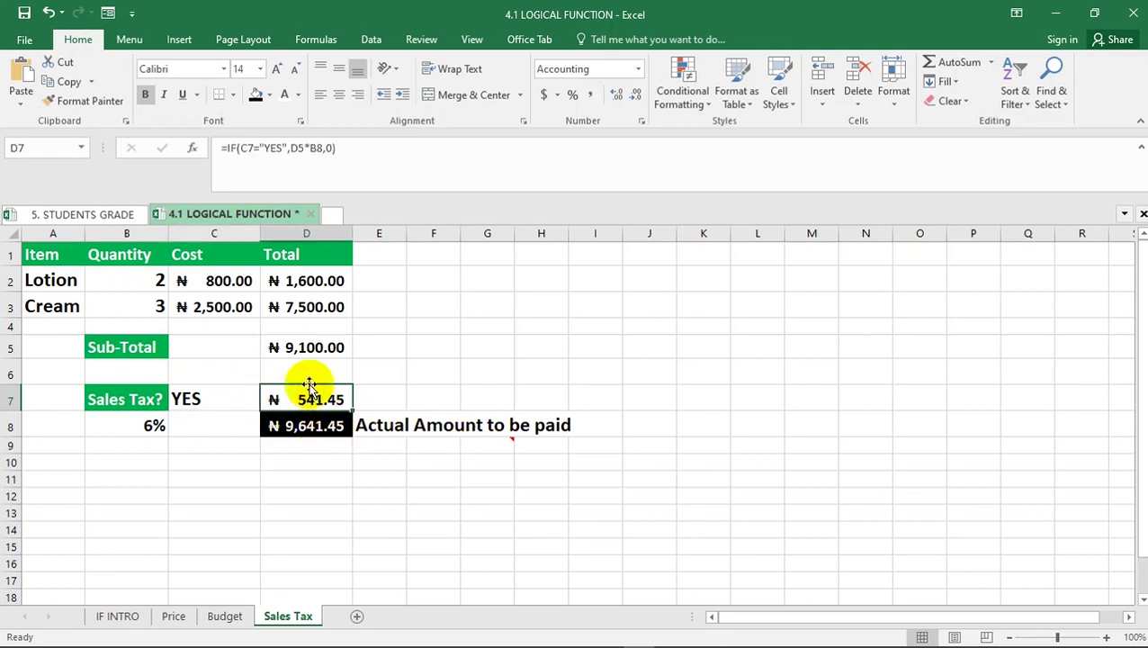
pyautogui.click(302, 346)
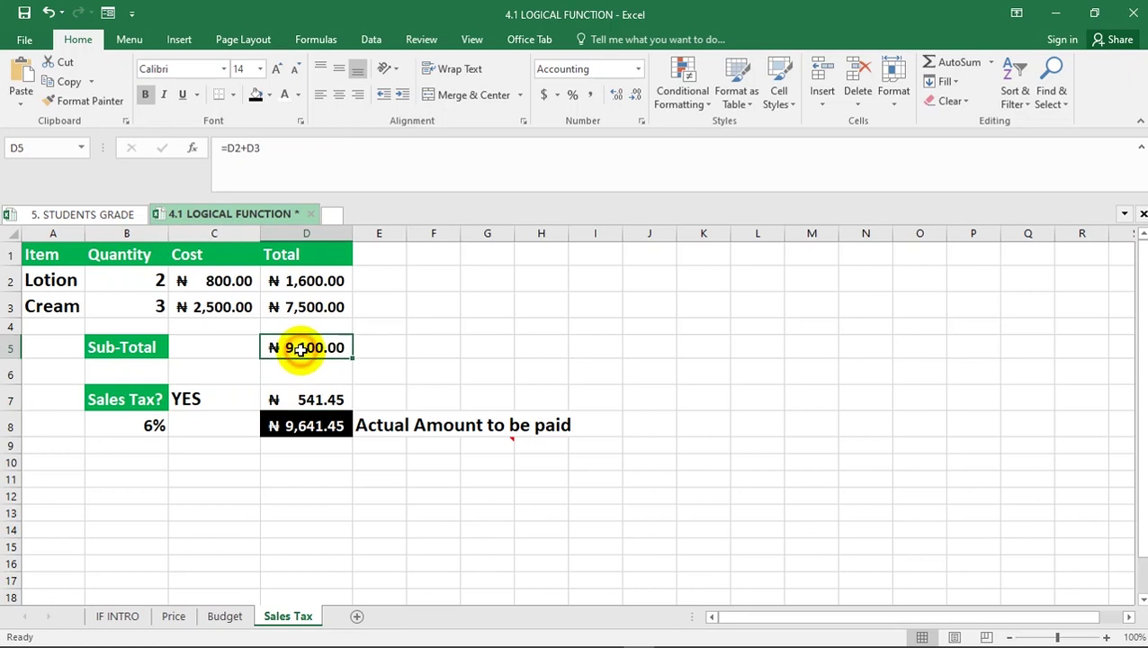
pyautogui.click(290, 428)
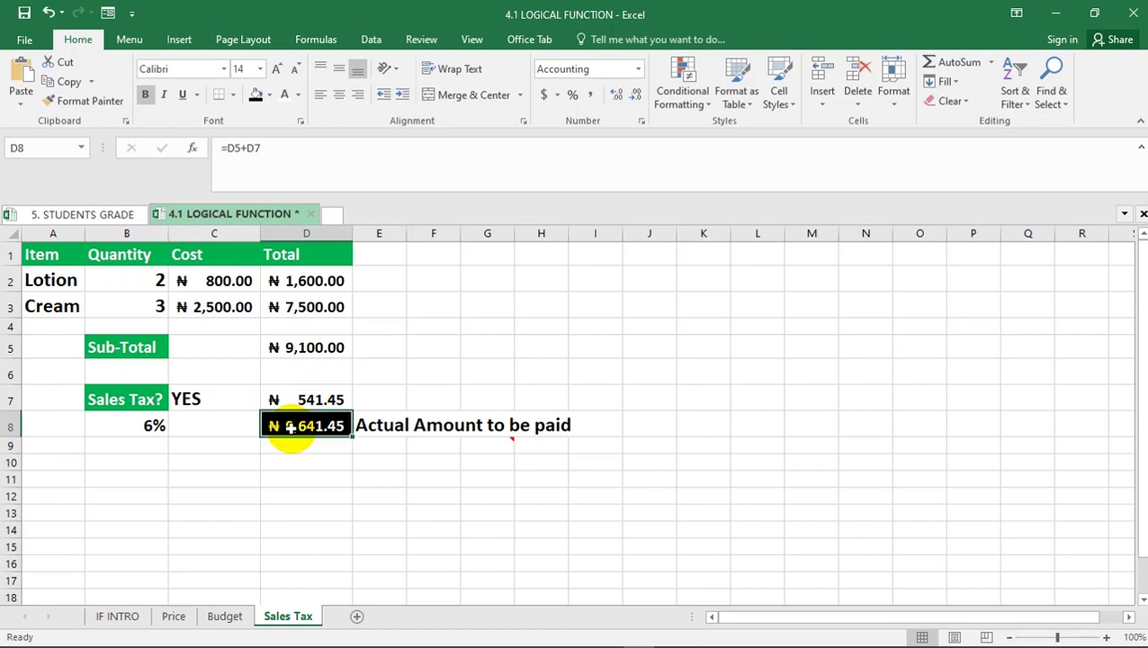
pyautogui.click(298, 350)
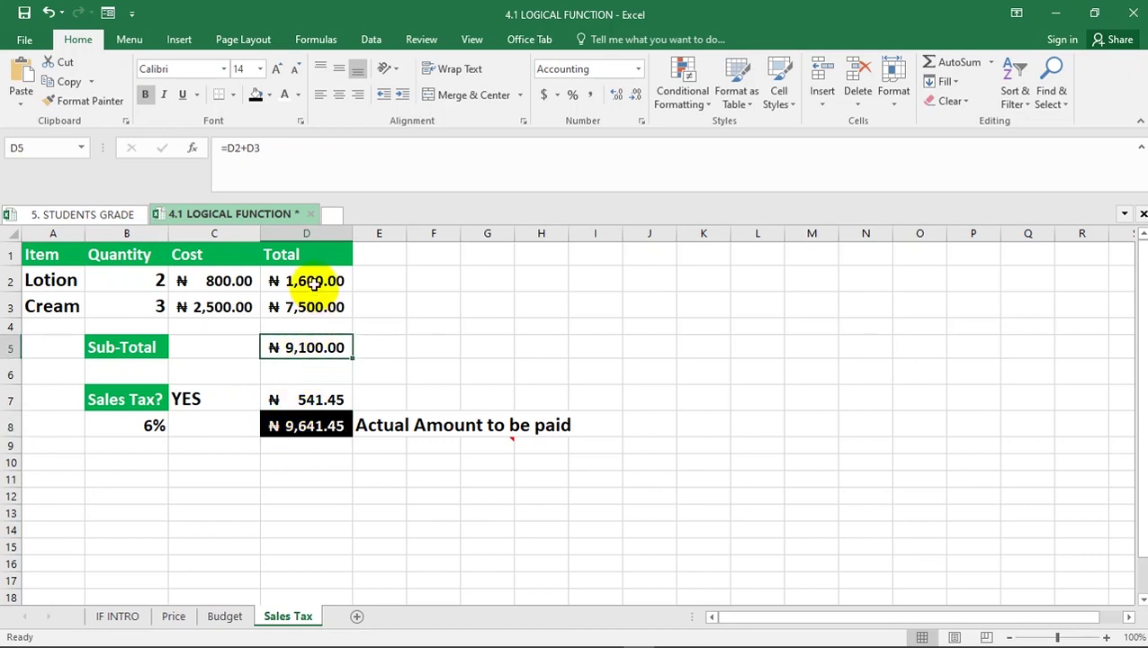
pyautogui.moveTo(314, 281); pyautogui.dragTo(308, 306)
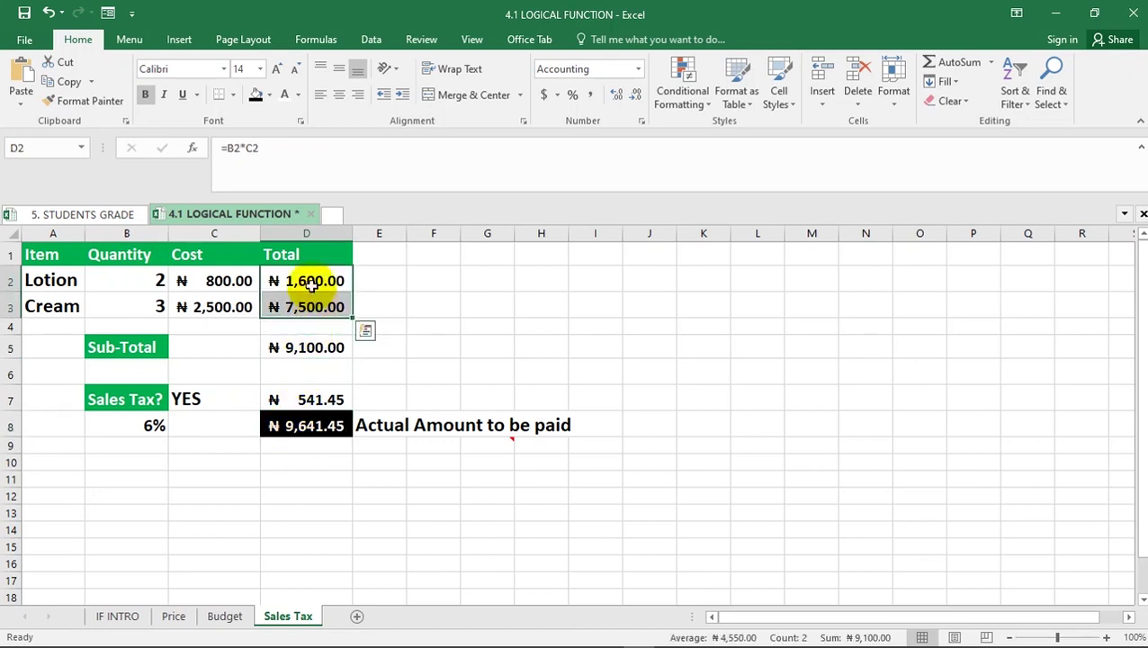
# - Fill the Lotion and Cream totals in D2:D3 with light gray
pyautogui.click(269, 95)
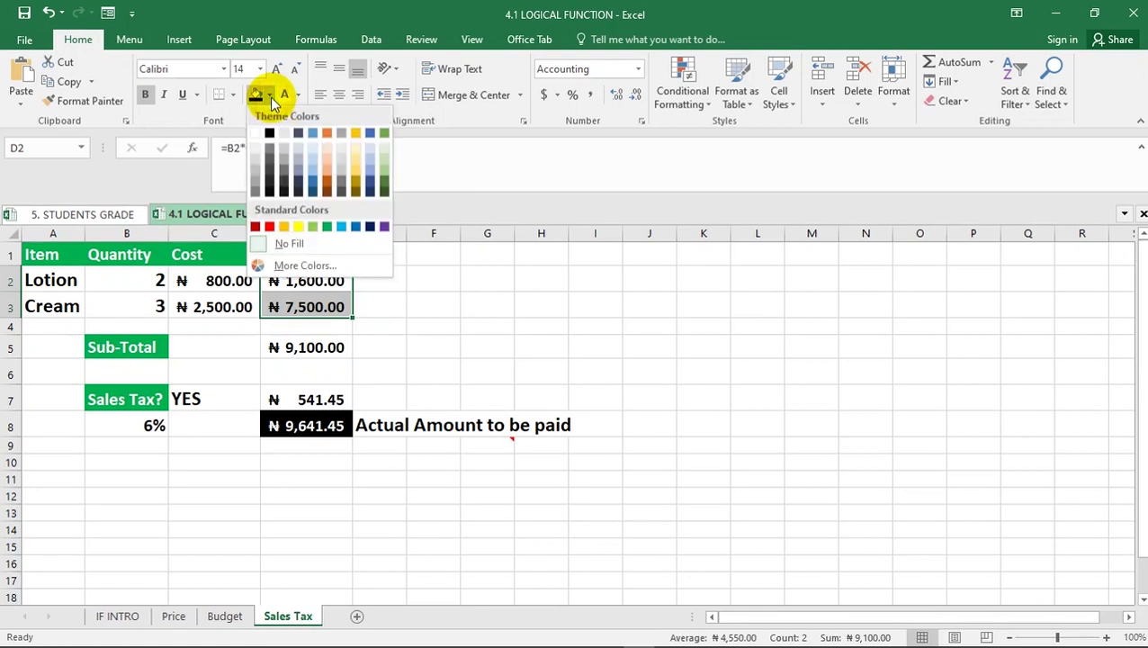
pyautogui.click(255, 162)
pyautogui.click(465, 279)
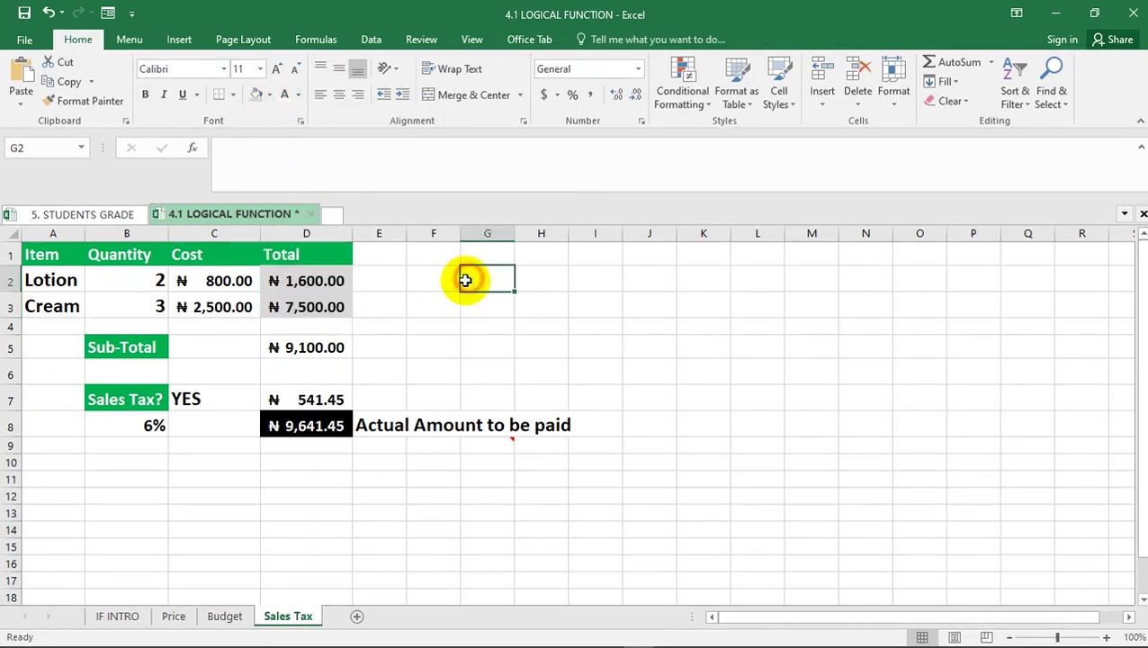
# - Clear the sales tax formula from D7 and check the amount payable in D8
pyautogui.click(326, 399)
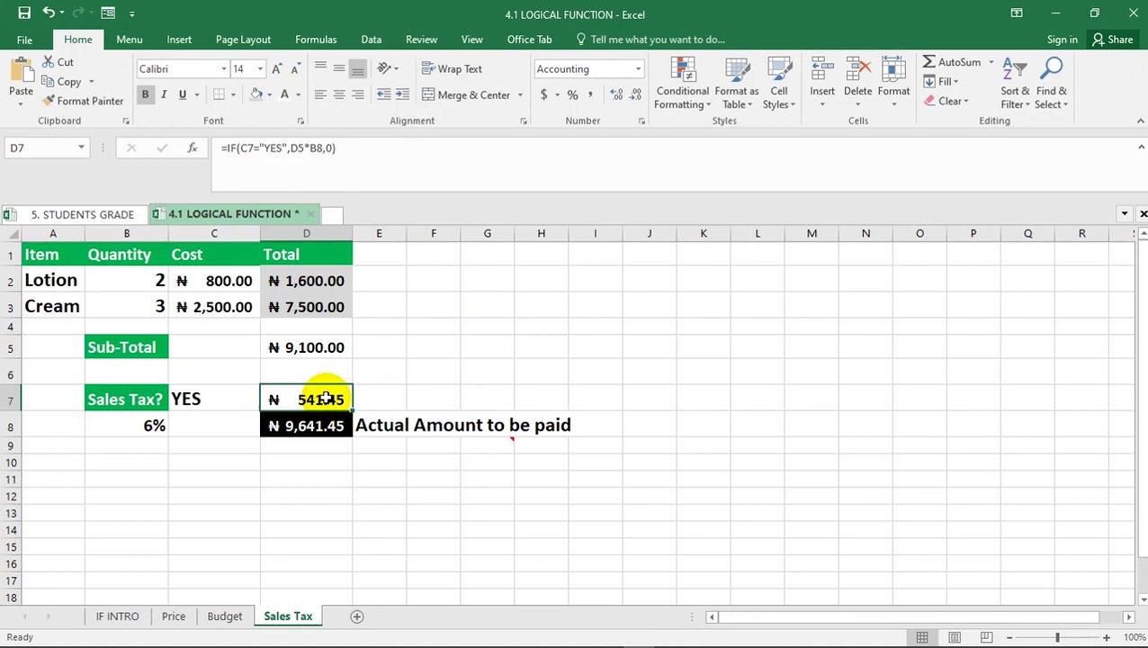
pyautogui.press('Delete')
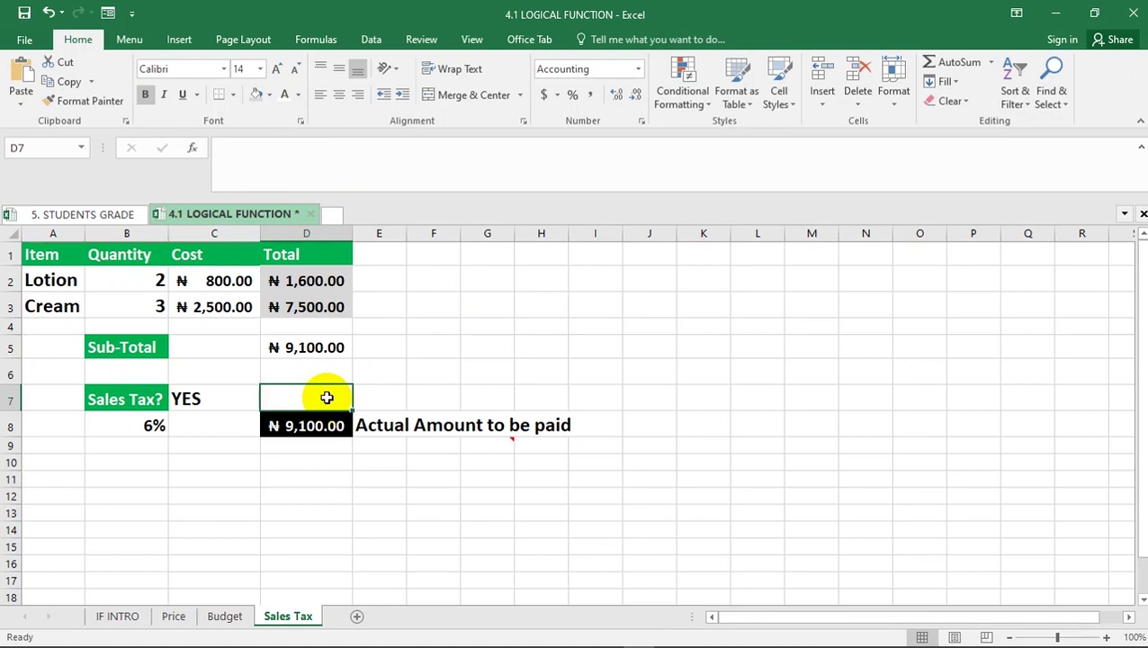
pyautogui.click(418, 371)
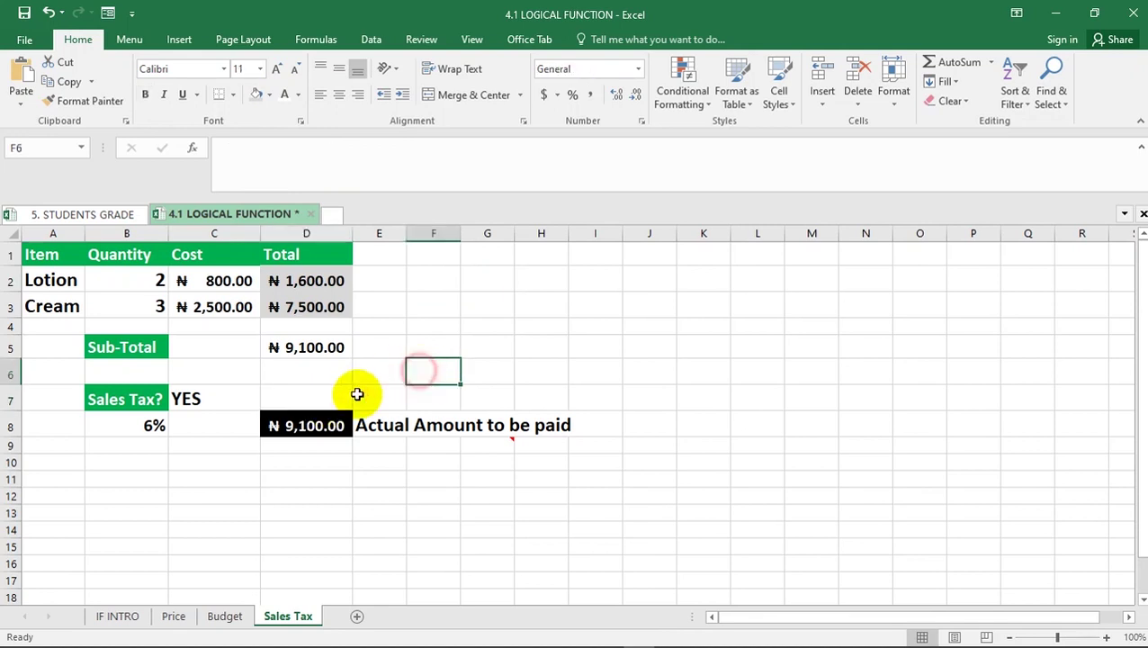
pyautogui.click(315, 424)
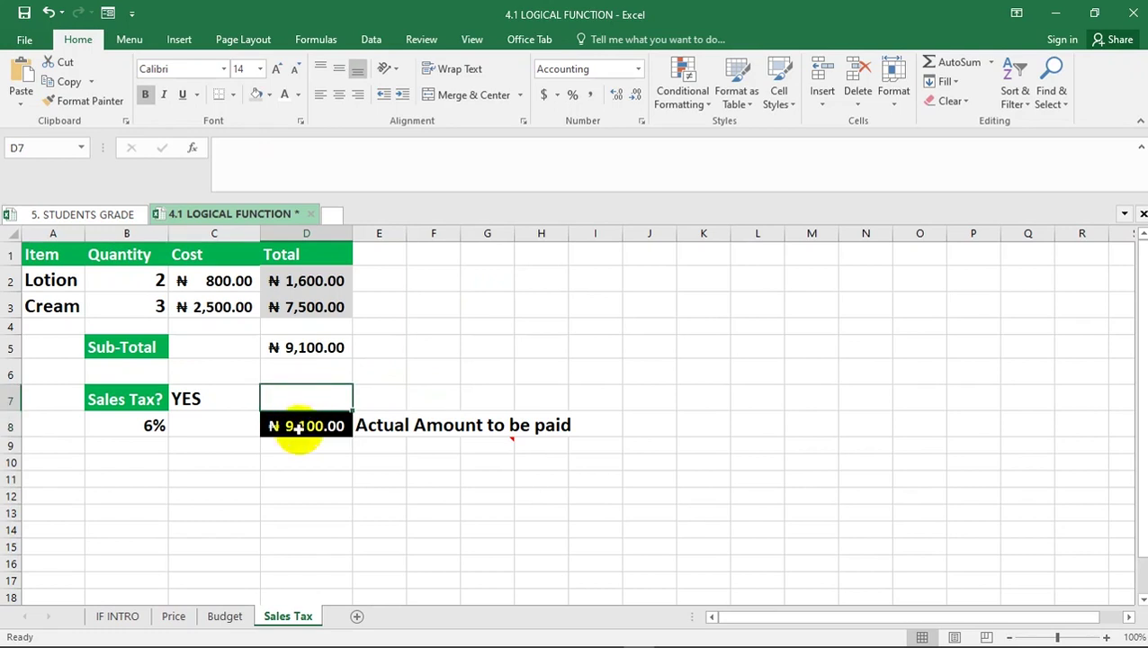
pyautogui.click(295, 428)
# - Begin an IF formula in D7 with the logical test C7="YES"
pyautogui.click(293, 401)
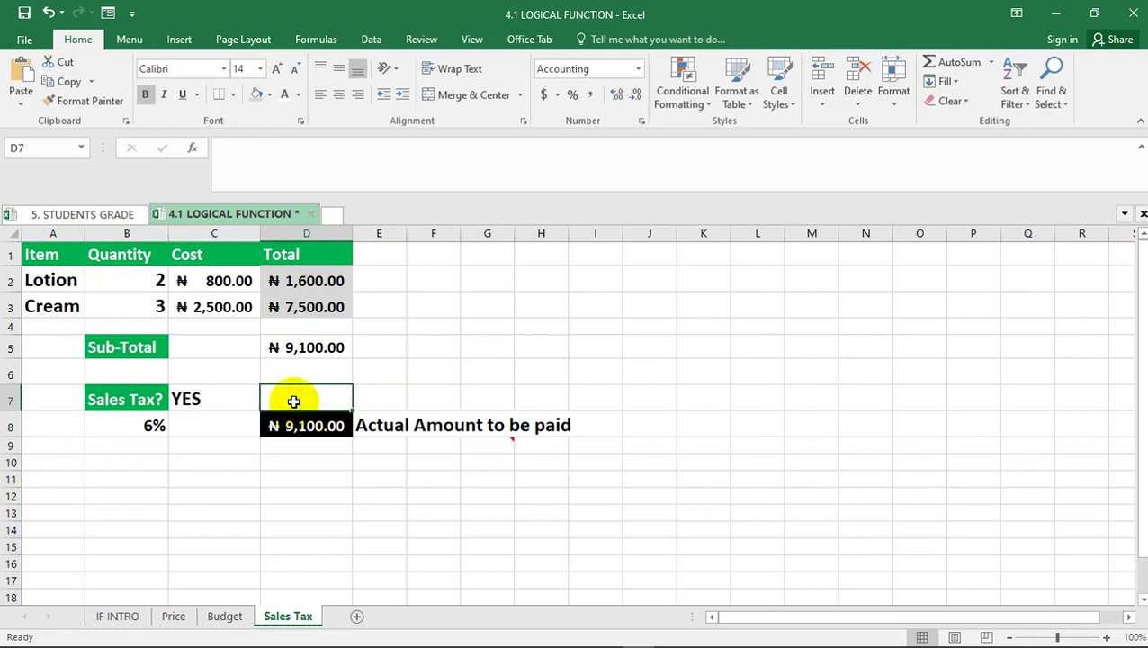
pyautogui.write('=')
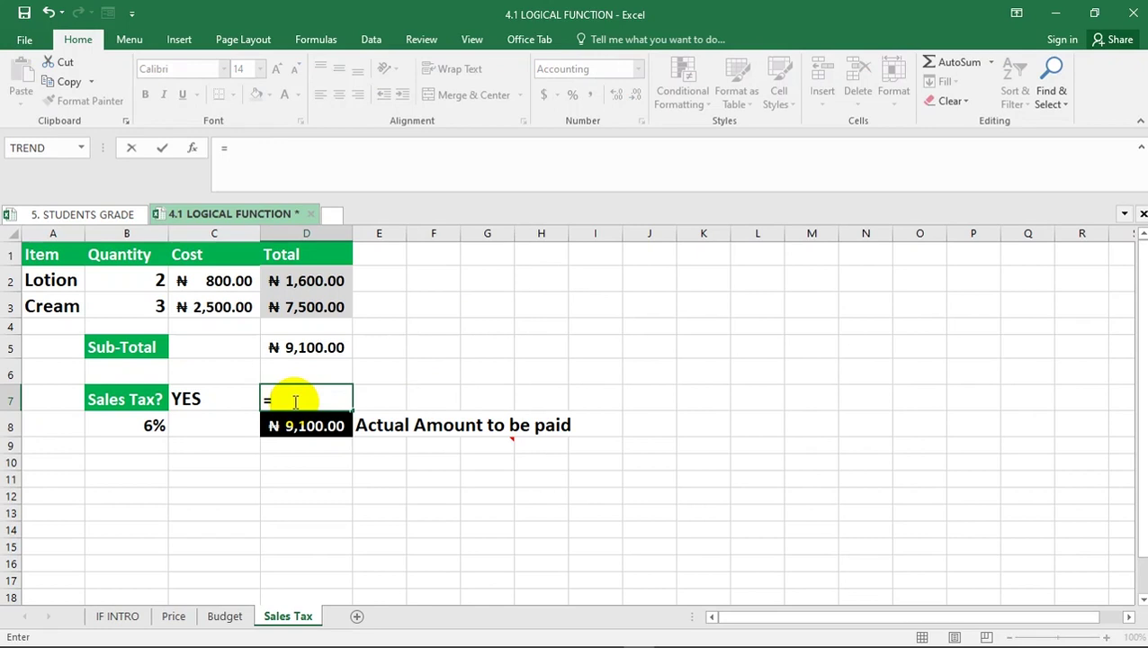
pyautogui.write('IF')
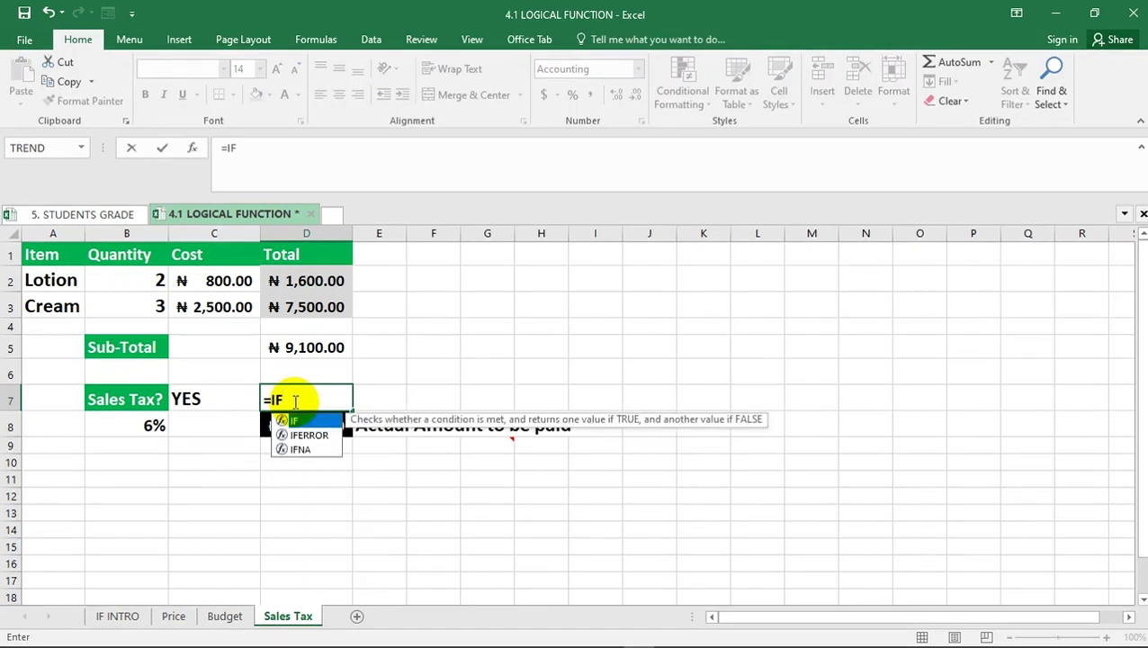
pyautogui.doubleClick(295, 422)
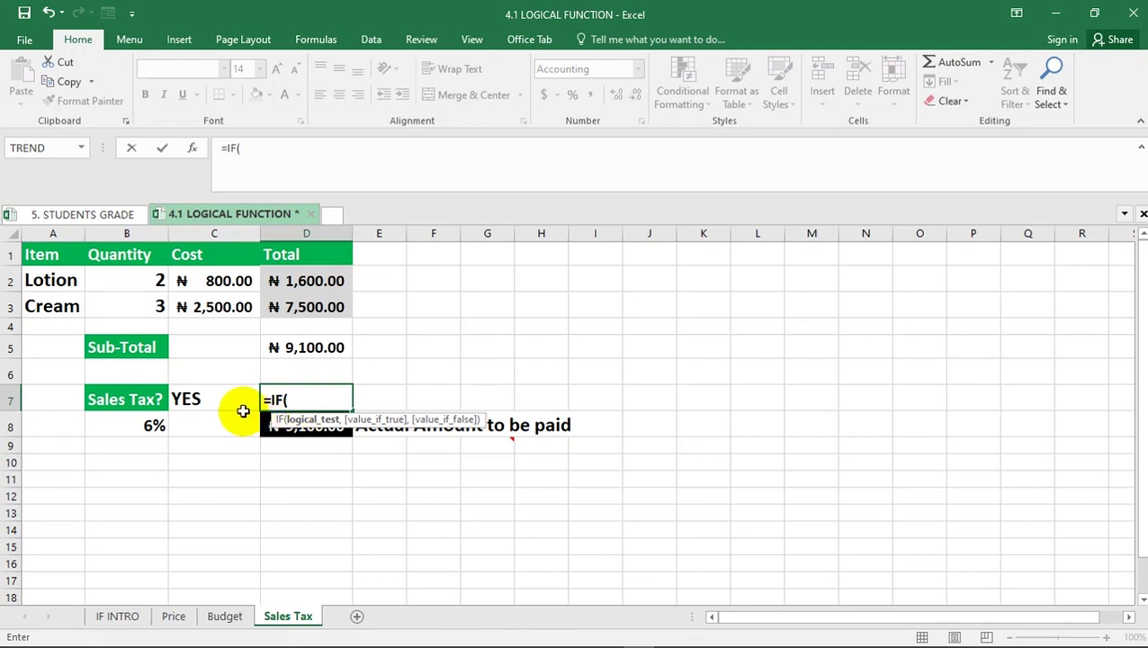
pyautogui.click(215, 398)
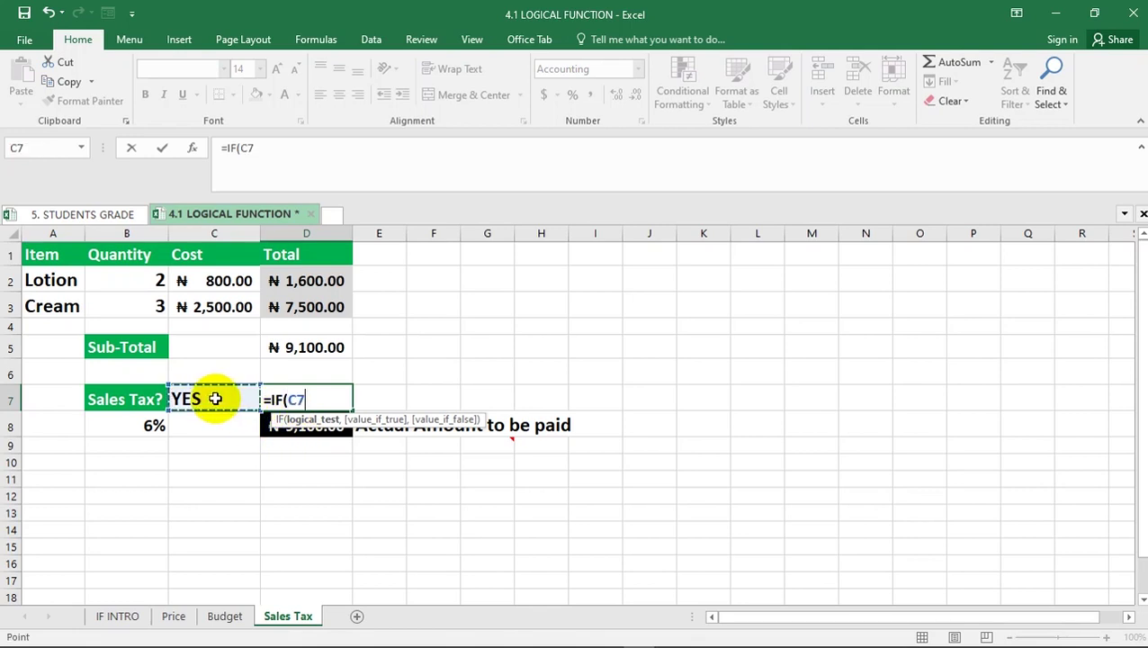
pyautogui.write('=')
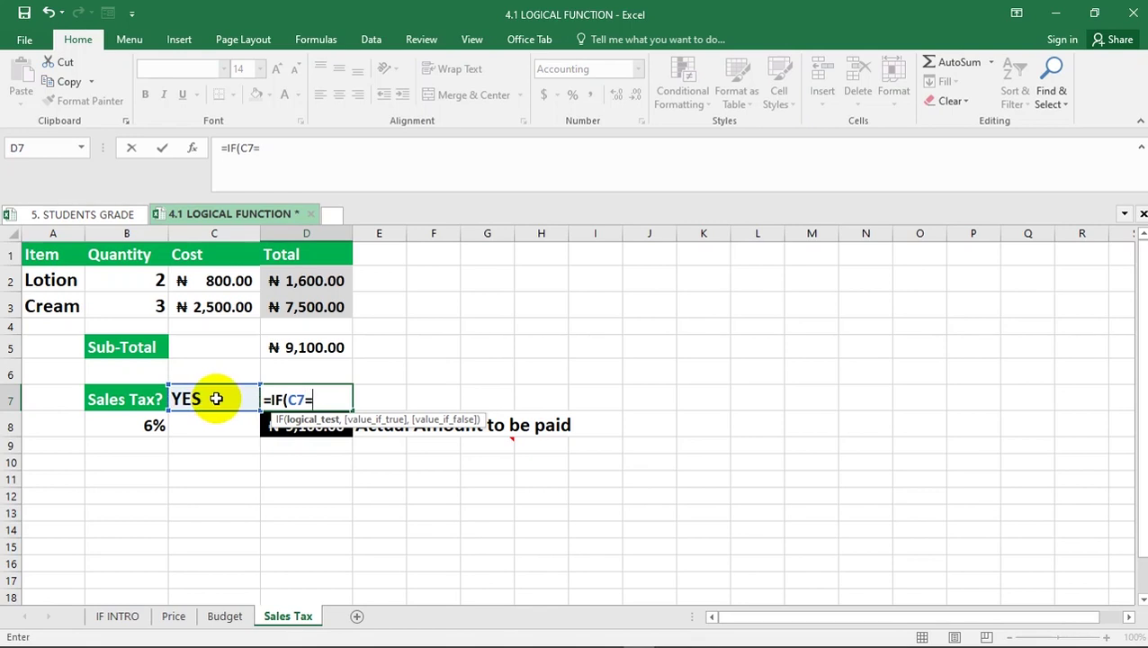
pyautogui.write('"YES",')
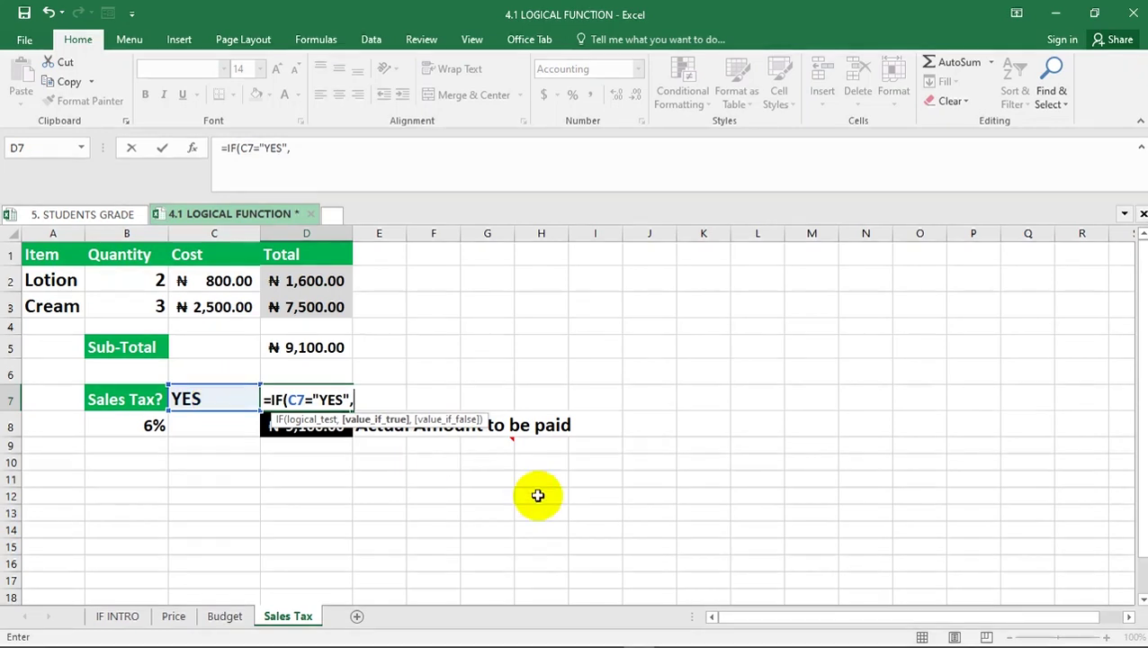
# - Complete the D7 formula as =IF(C7="YES",D5*B8,0), returning sub-total times tax rate when true and 0 when false
pyautogui.click(311, 347)
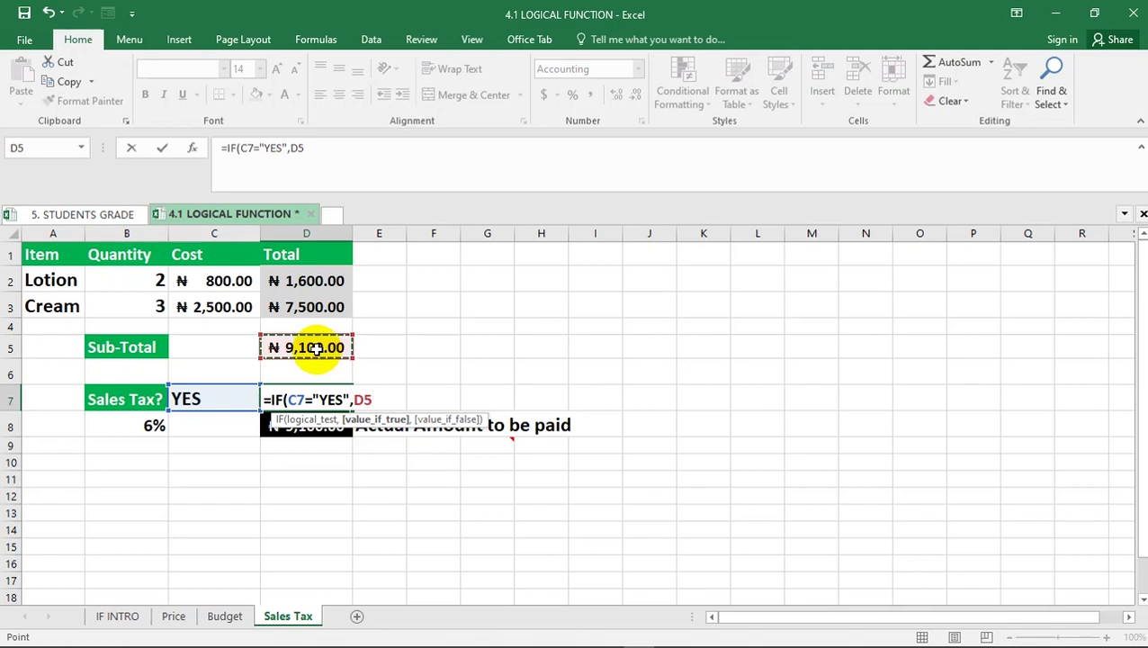
pyautogui.write('*')
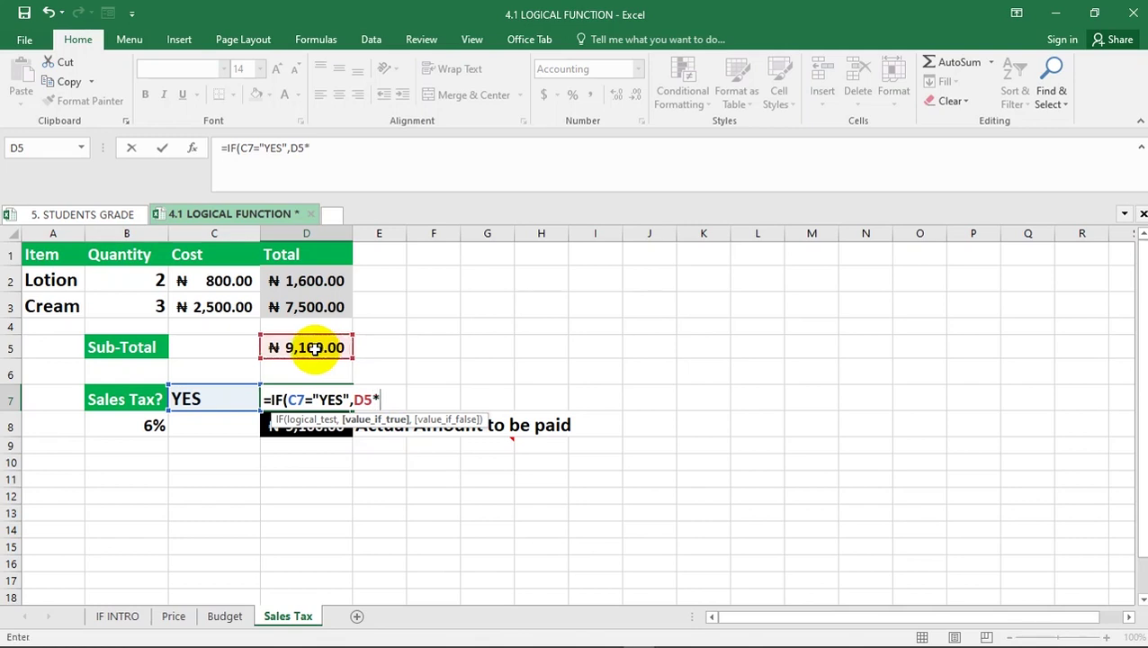
pyautogui.click(135, 420)
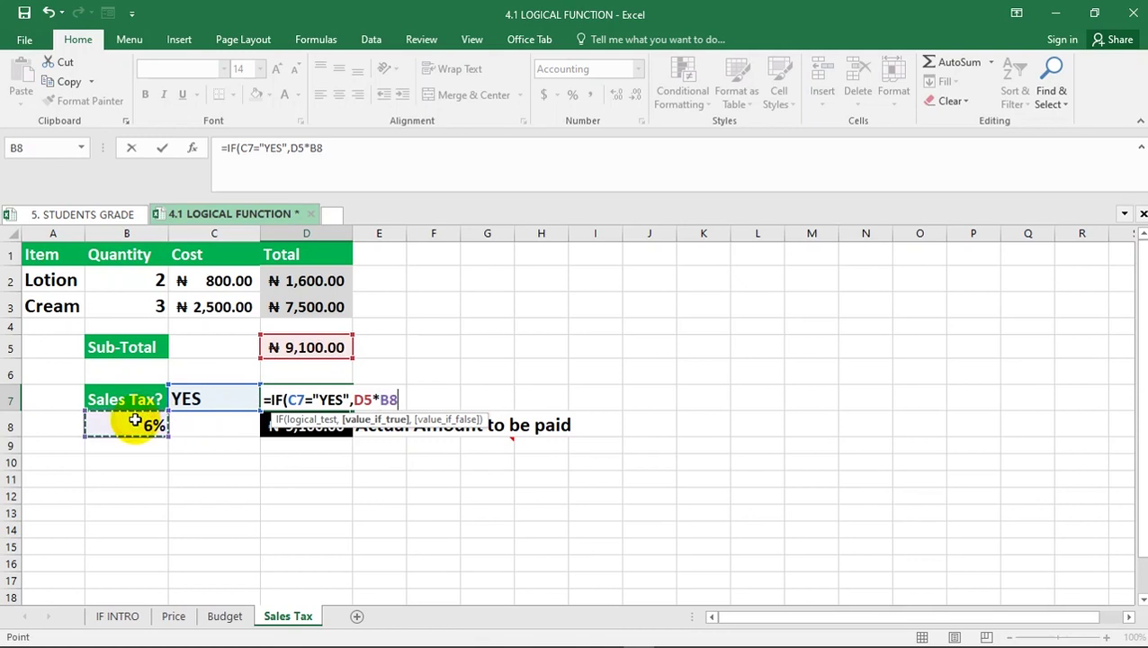
pyautogui.write(',')
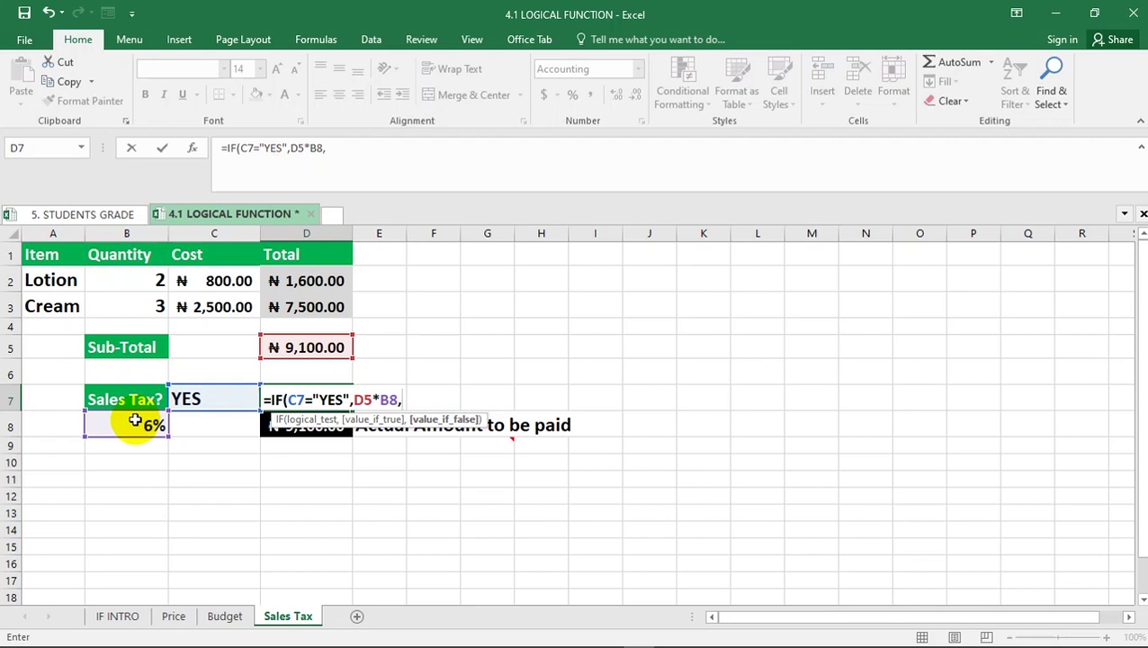
pyautogui.write('0')
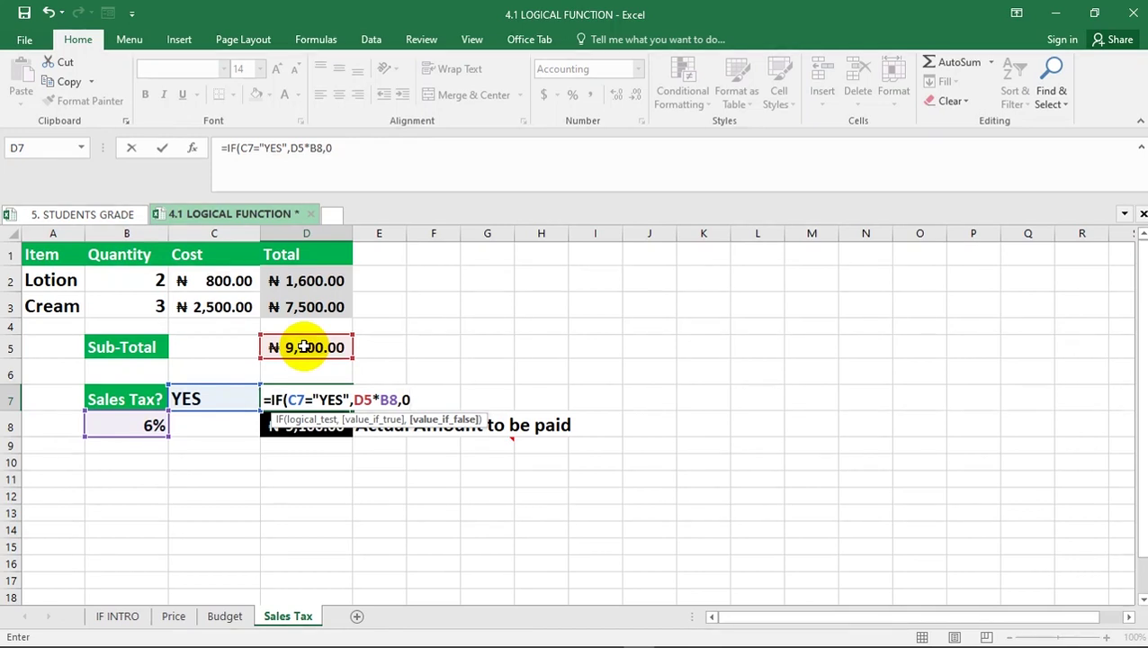
pyautogui.write(')')
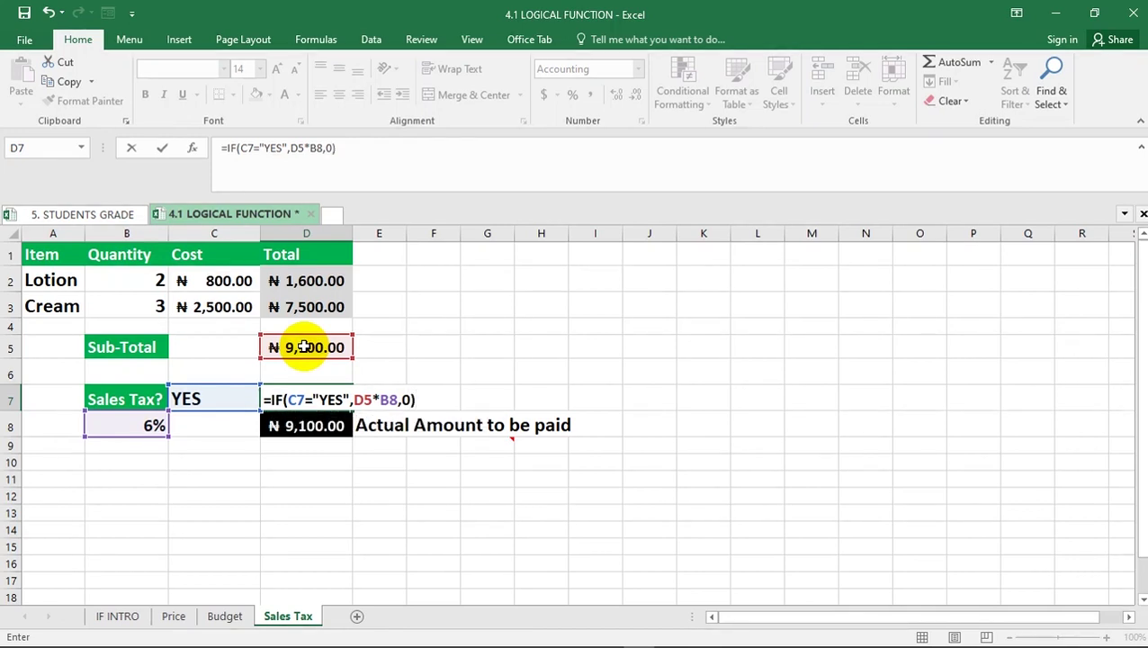
pyautogui.press('Return')
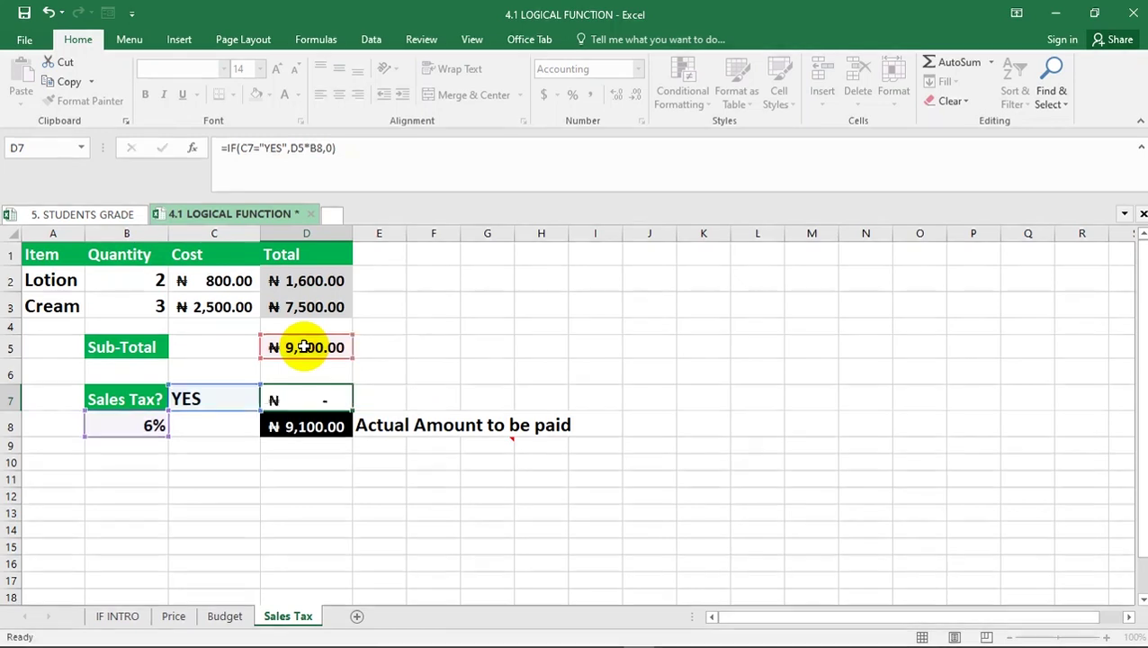
pyautogui.click(302, 398)
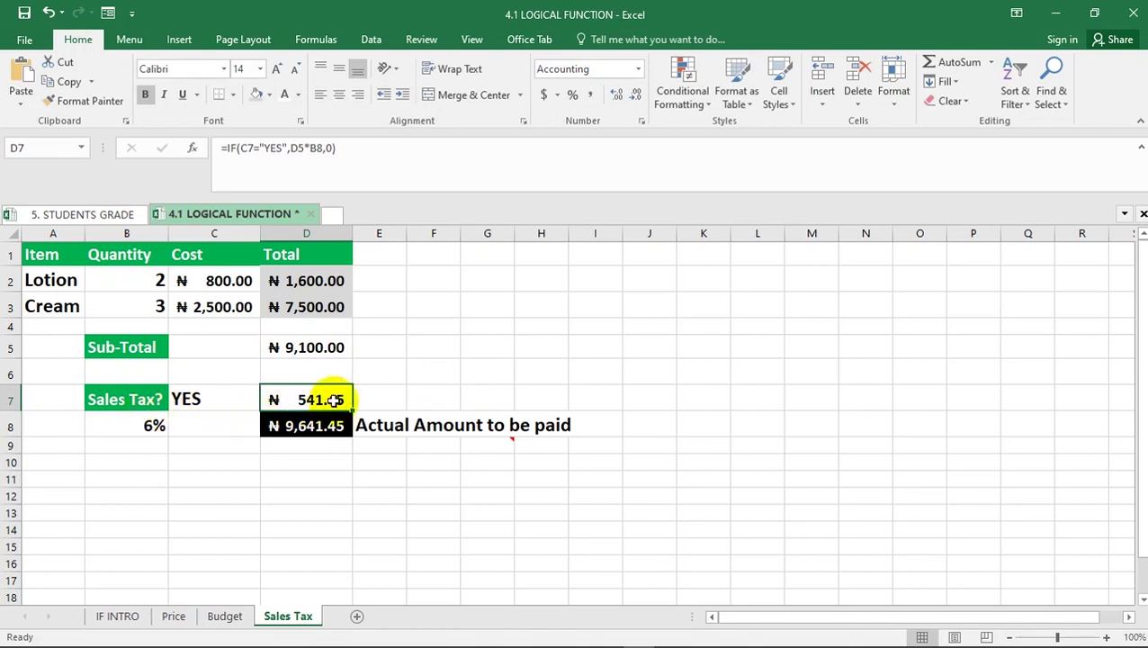
# - Test the sales tax condition by entering GER in C7, and check the amount payable in D8 and tax in D7
pyautogui.click(214, 398)
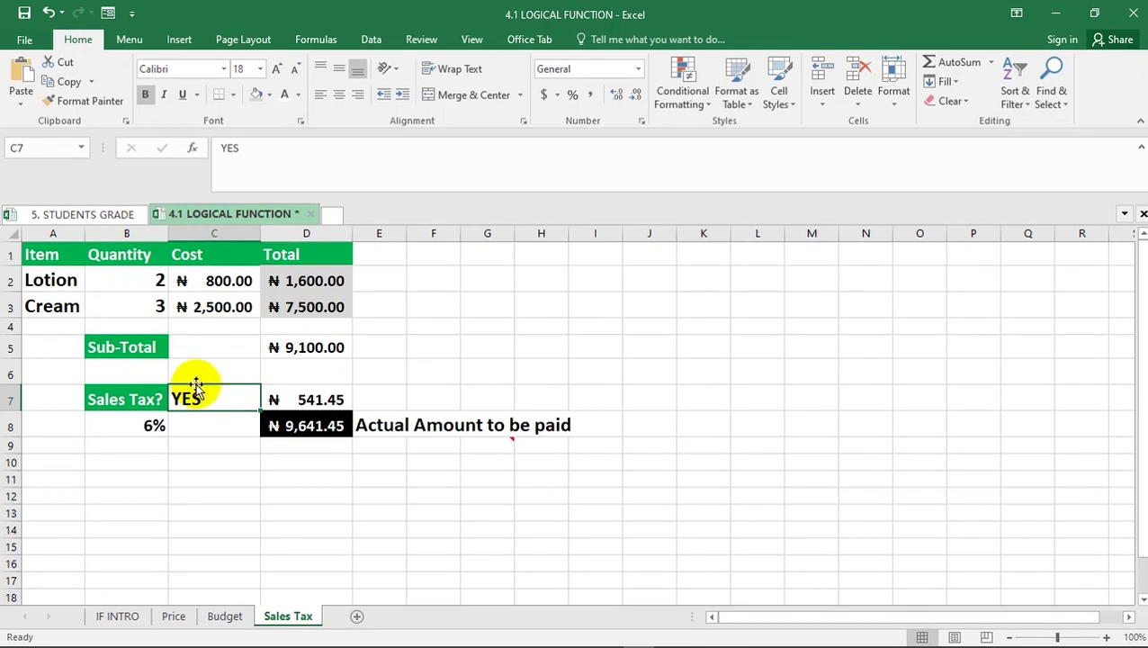
pyautogui.write('GER')
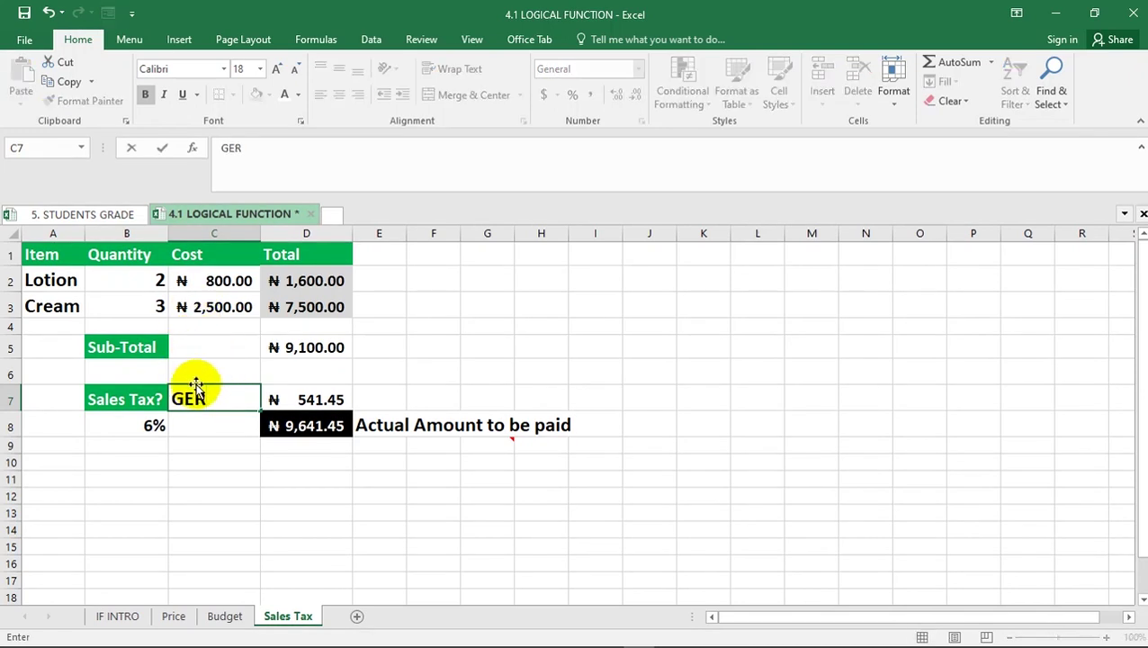
pyautogui.press('Return')
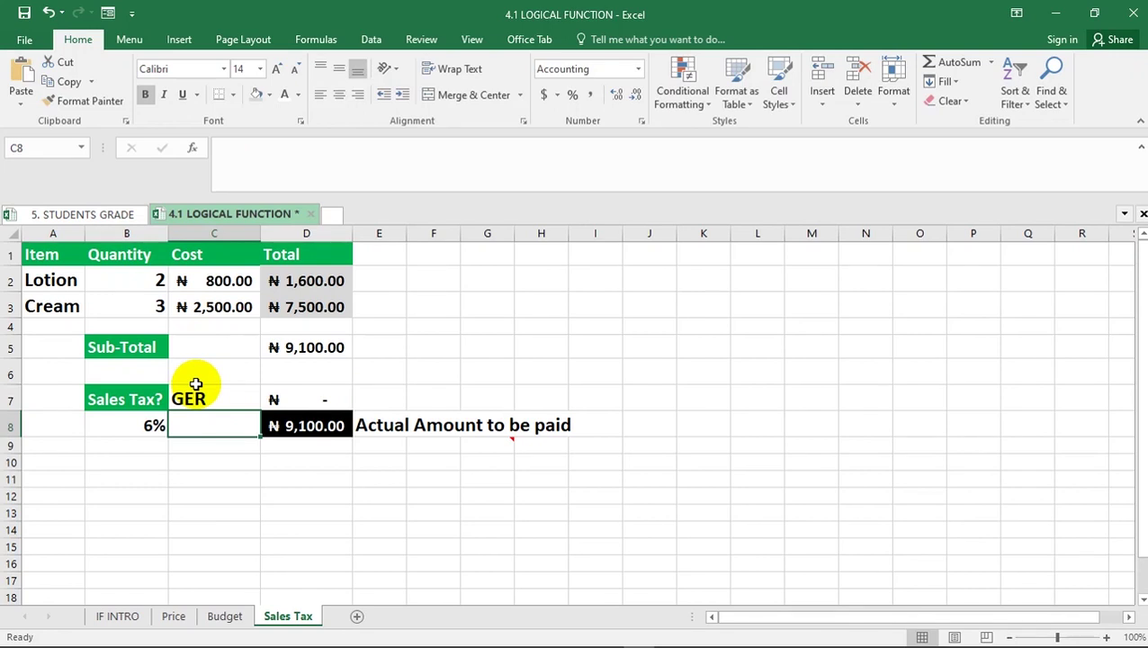
pyautogui.click(315, 430)
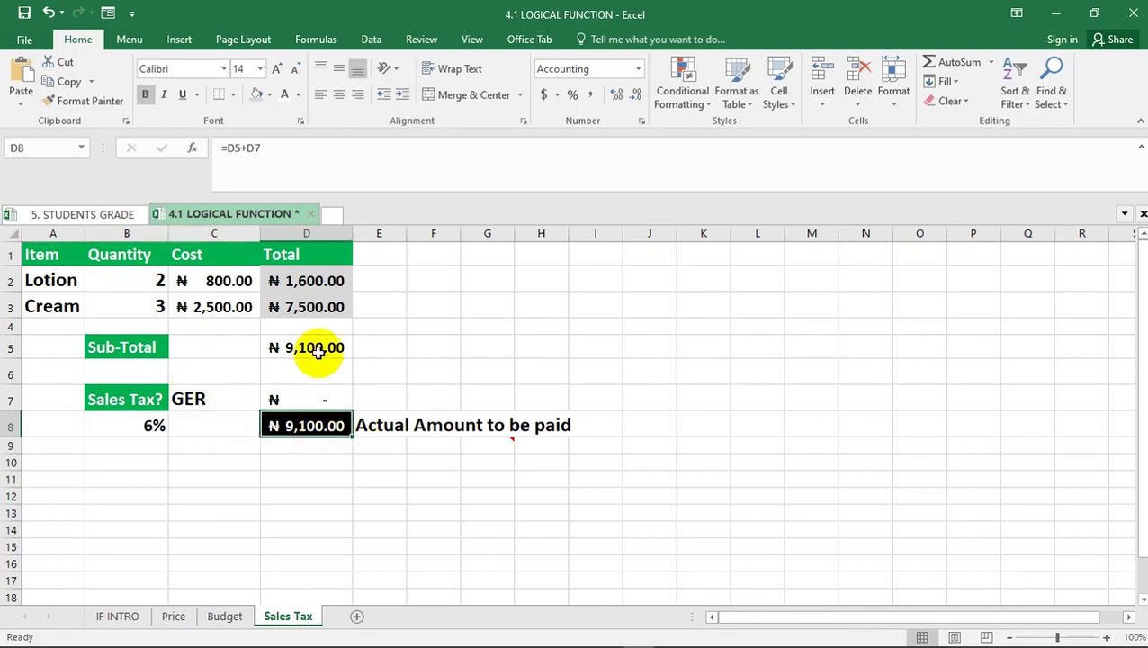
pyautogui.click(312, 399)
# - Test the sales tax condition in C7 with NO, followed by lowercase yes
pyautogui.click(198, 402)
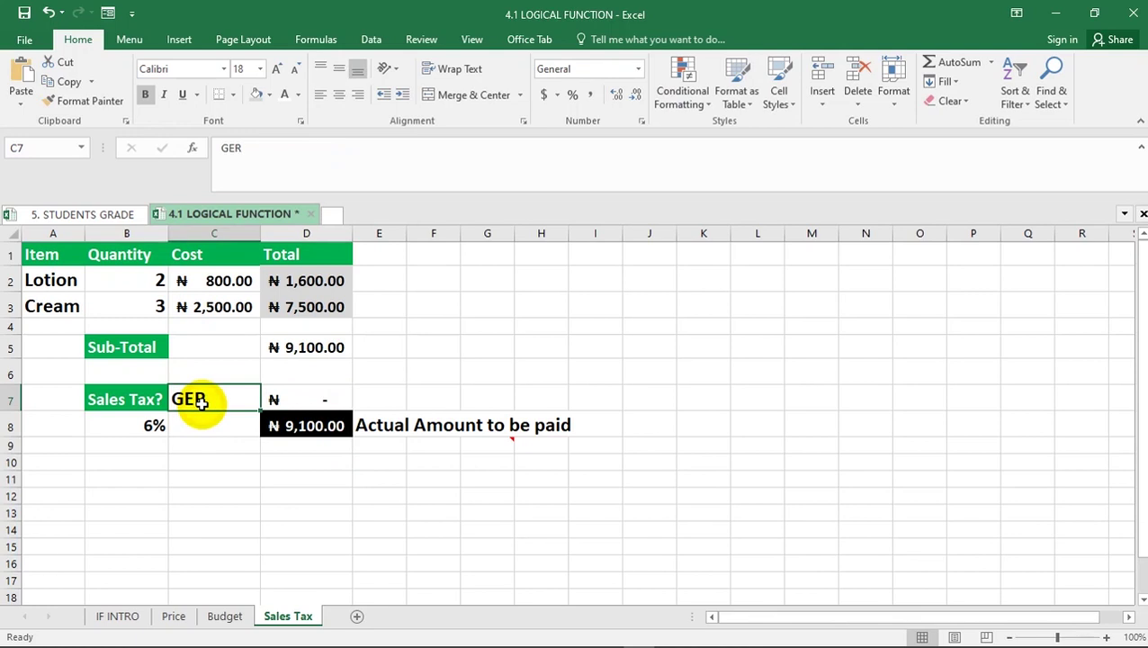
pyautogui.press('BackSpace')
pyautogui.write('NO')
pyautogui.press('Return')
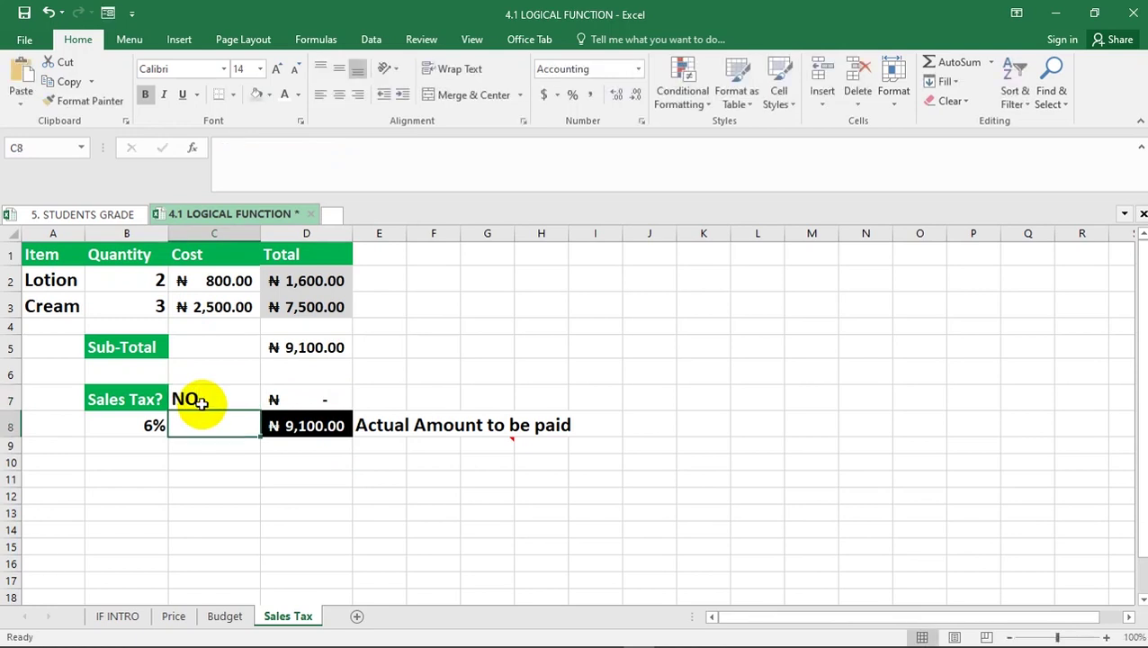
pyautogui.click(200, 402)
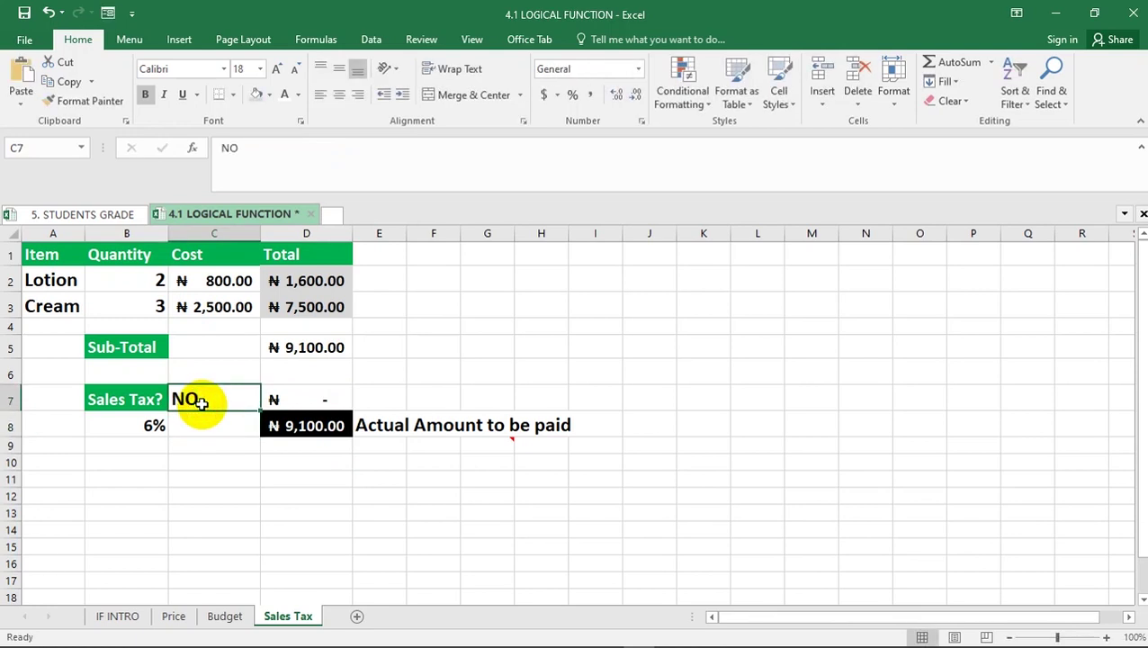
pyautogui.write('yes')
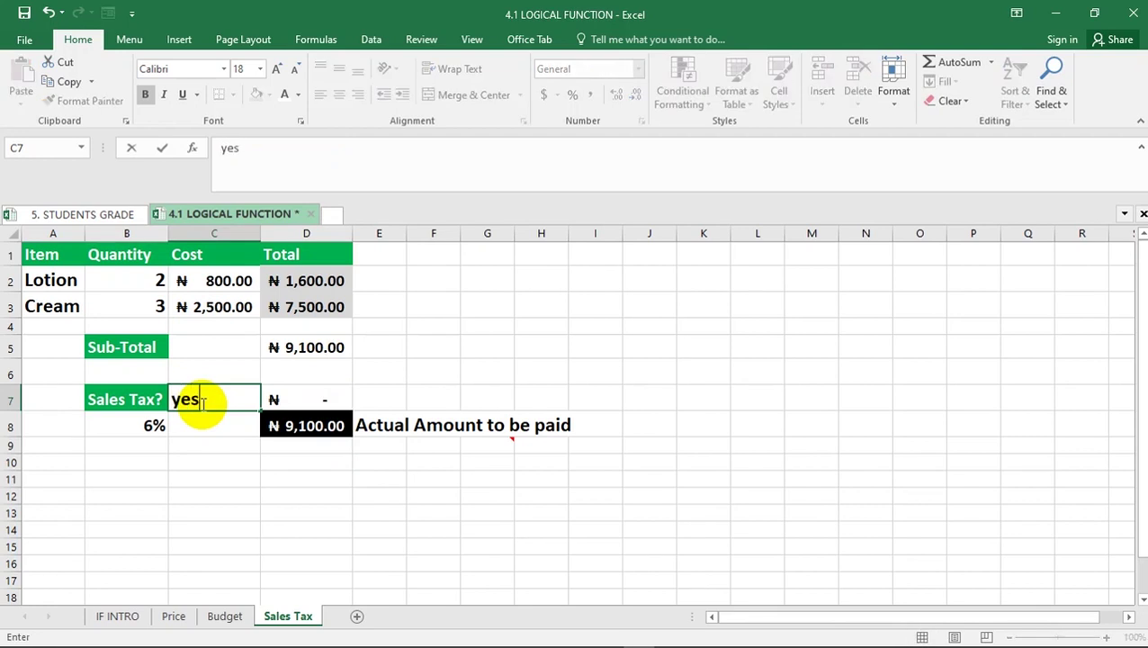
pyautogui.press('Return')
# - Set the sales tax answer in C7 to uppercase YES and go back to the IF INTRO worksheet
pyautogui.click(200, 402)
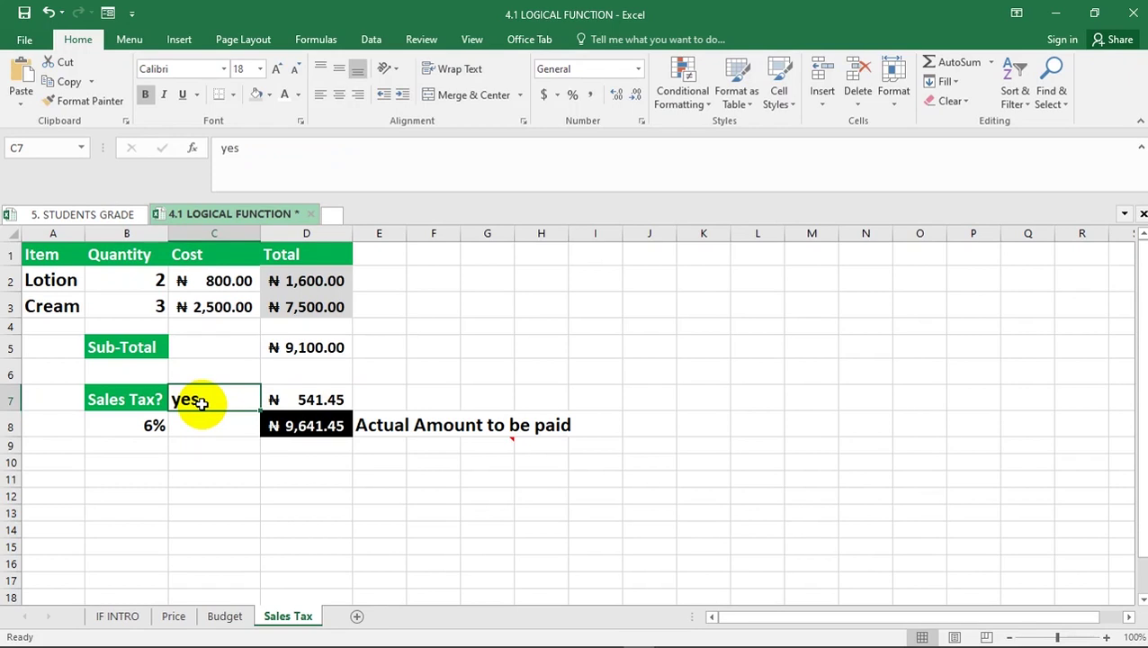
pyautogui.write('YES')
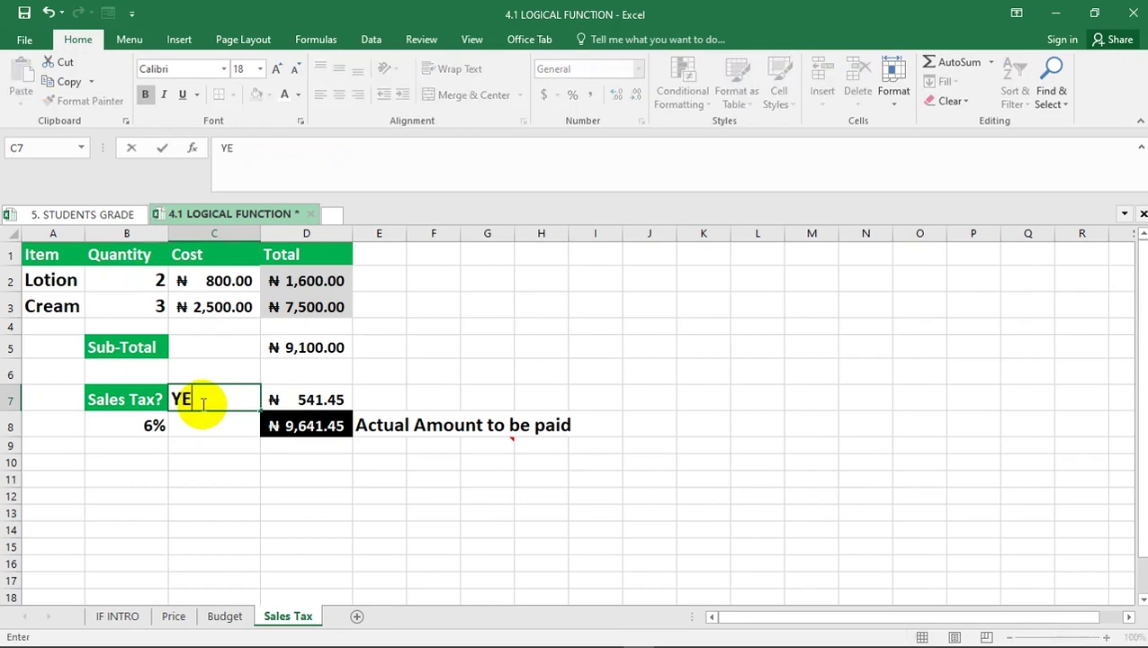
pyautogui.press('Return')
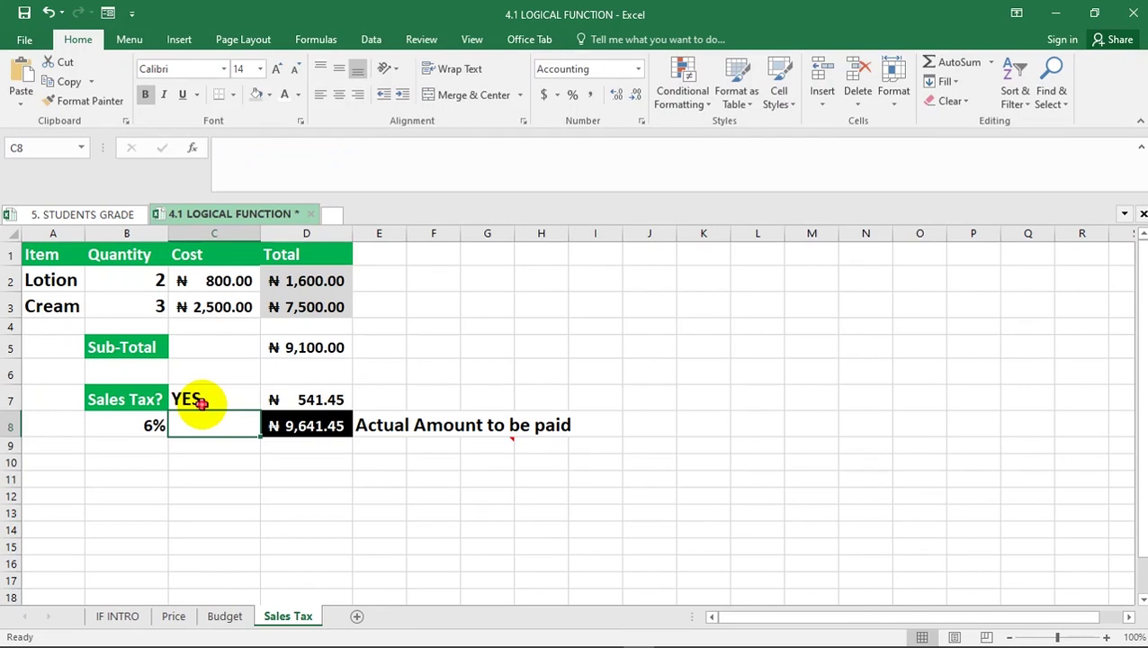
pyautogui.click(199, 402)
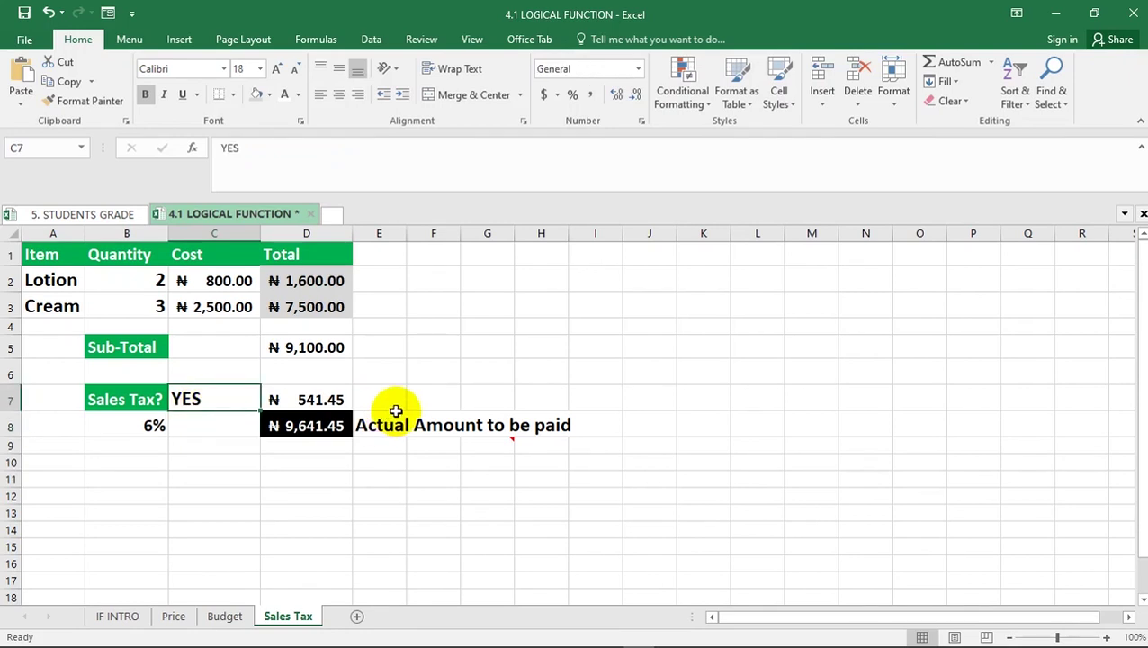
pyautogui.click(117, 617)
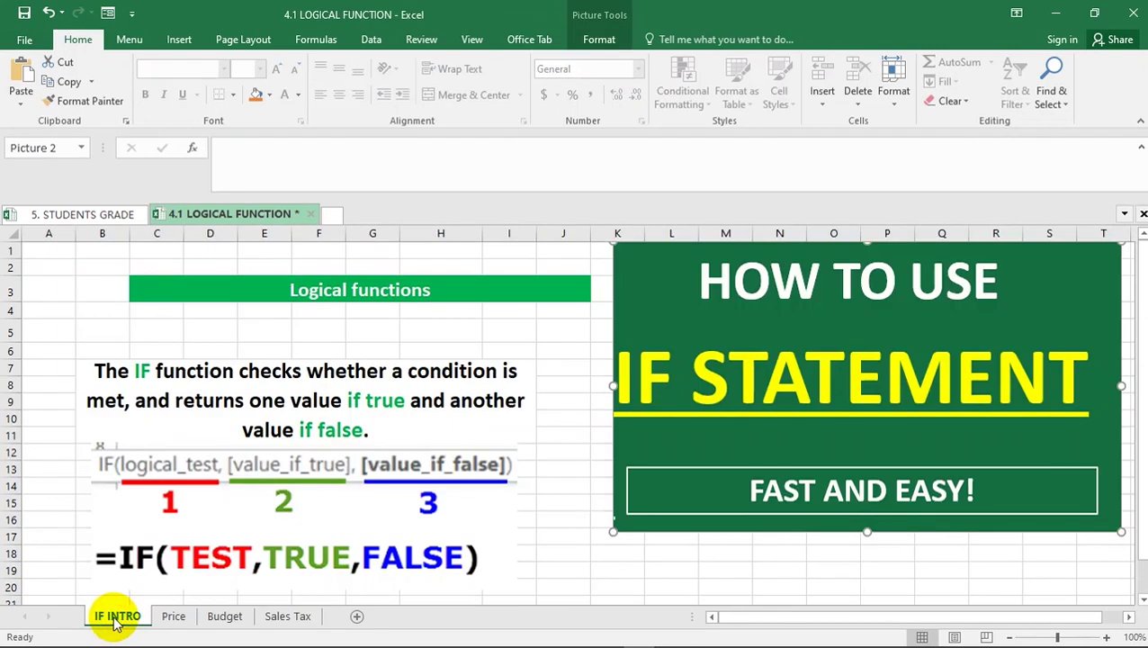